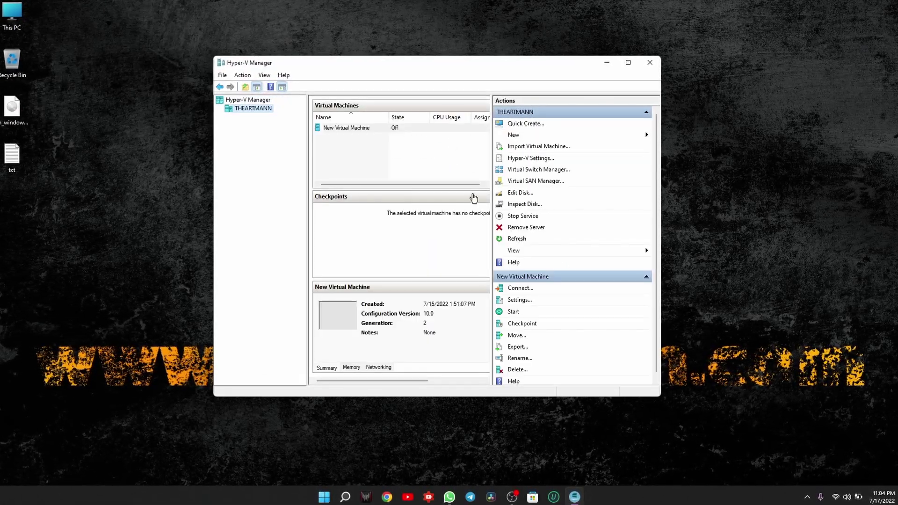
Start a new virtual machine named Windows 8, connected to a network switch, with a 50 GB disk
{"action": "left_click", "coordinate": [628, 135]}
{"action": "left_click", "coordinate": [651, 140]}
{"action": "left_click", "coordinate": [512, 352]}
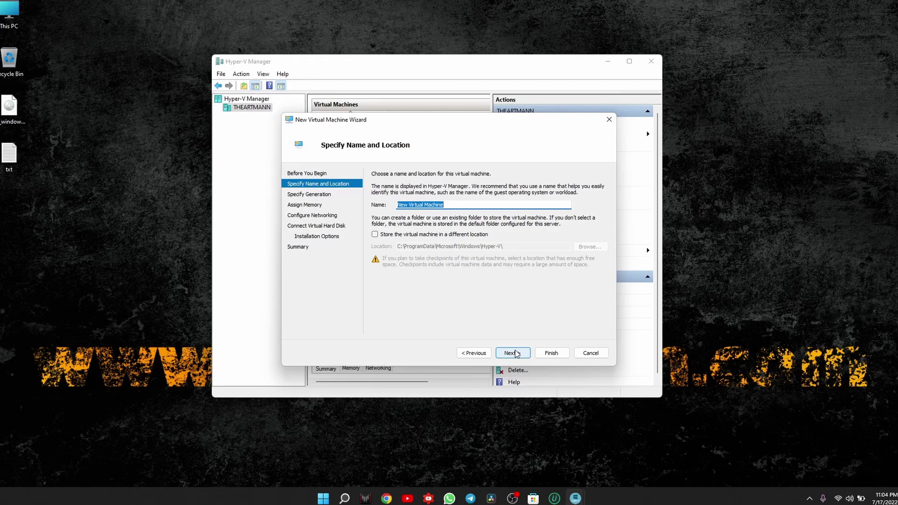
{"action": "type", "text": "Windows"}
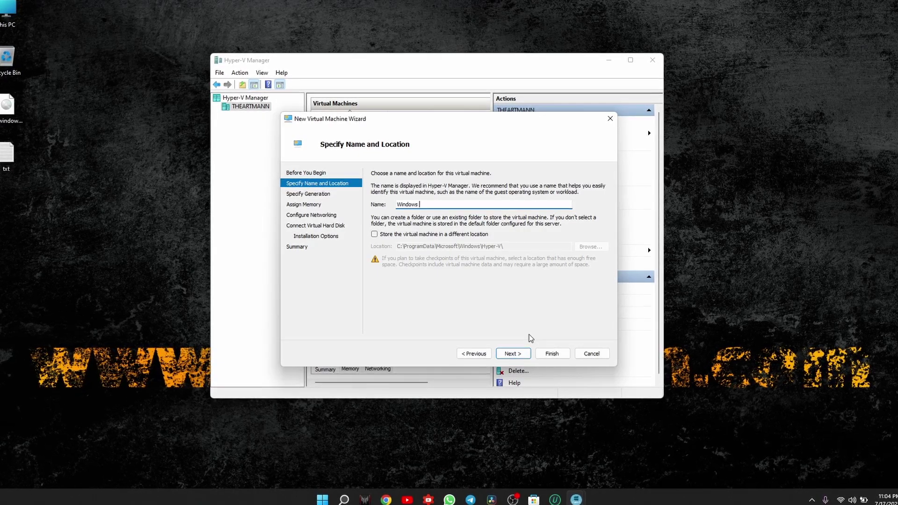
{"action": "left_click", "coordinate": [513, 353]}
{"action": "left_click", "coordinate": [512, 353]}
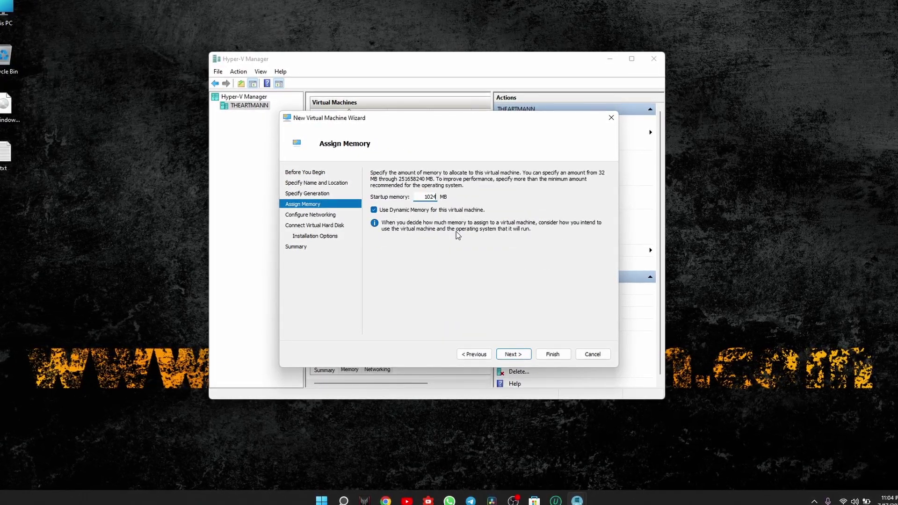
{"action": "left_click", "coordinate": [513, 354]}
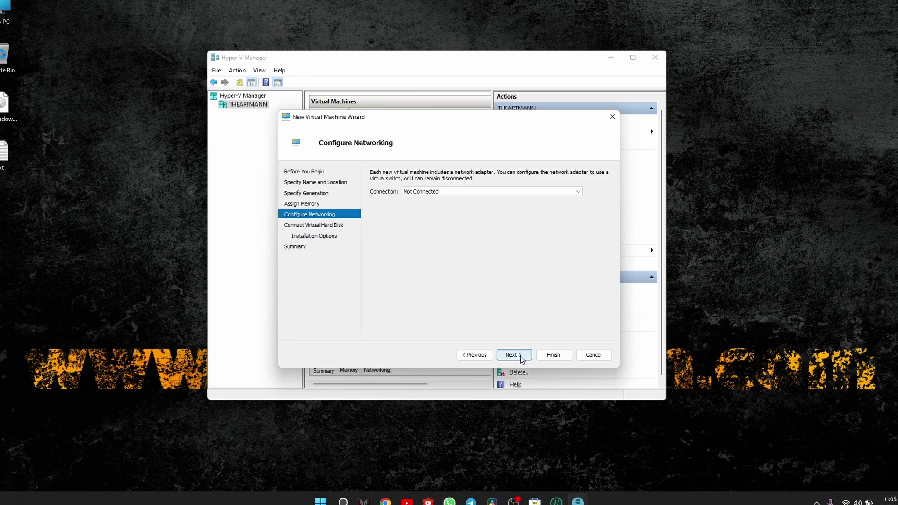
{"action": "left_click", "coordinate": [463, 193]}
{"action": "left_click", "coordinate": [463, 214]}
{"action": "left_click", "coordinate": [514, 355]}
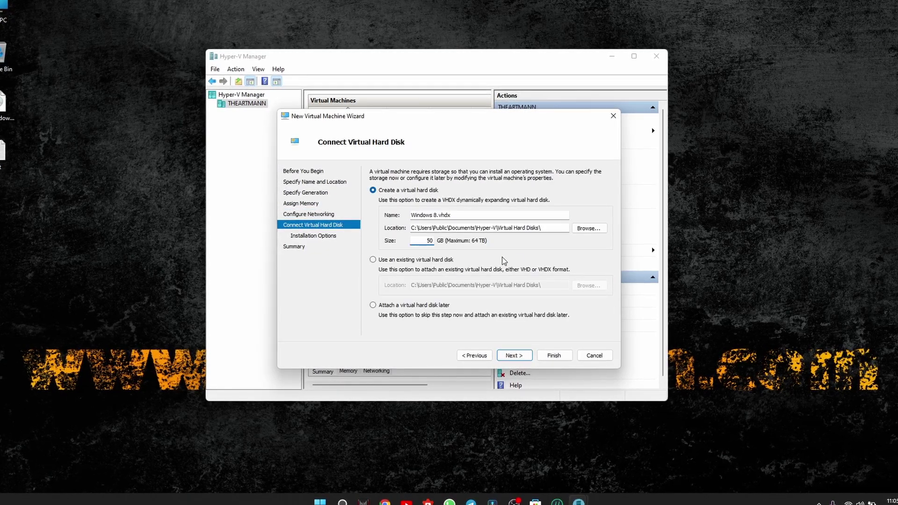
{"action": "left_click", "coordinate": [514, 355]}
Set the Windows 8 ISO as the install image and finish creating the machine
{"action": "left_click", "coordinate": [373, 203]}
{"action": "left_click", "coordinate": [589, 237]}
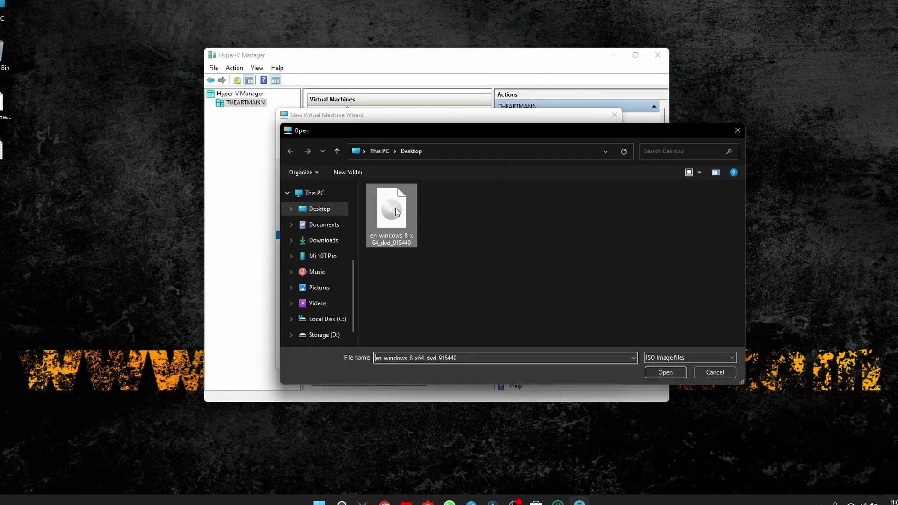
{"action": "left_click", "coordinate": [663, 371]}
{"action": "left_click", "coordinate": [514, 356]}
{"action": "left_click", "coordinate": [555, 357]}
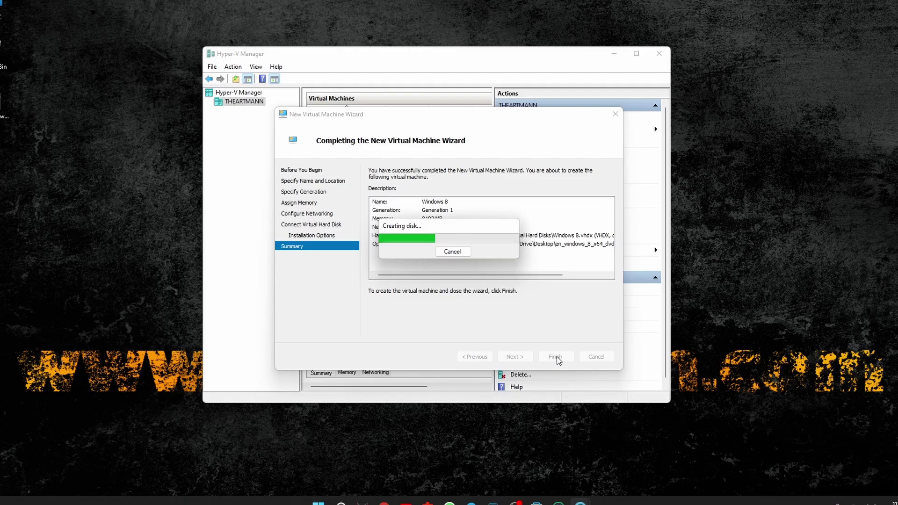
In the Windows 8 VM's settings, set 4 virtual processors and save
{"action": "right_click", "coordinate": [367, 131]}
{"action": "left_click", "coordinate": [406, 152]}
{"action": "left_click", "coordinate": [341, 173]}
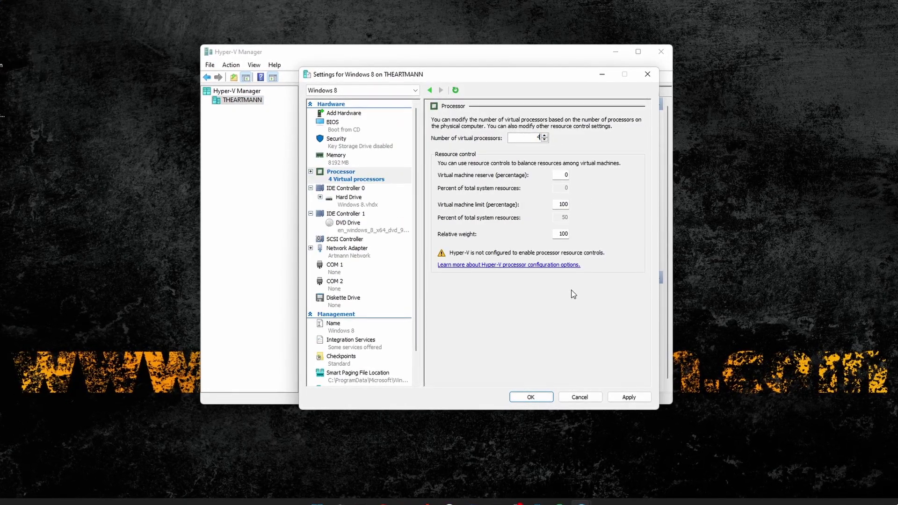
{"action": "left_click", "coordinate": [332, 121]}
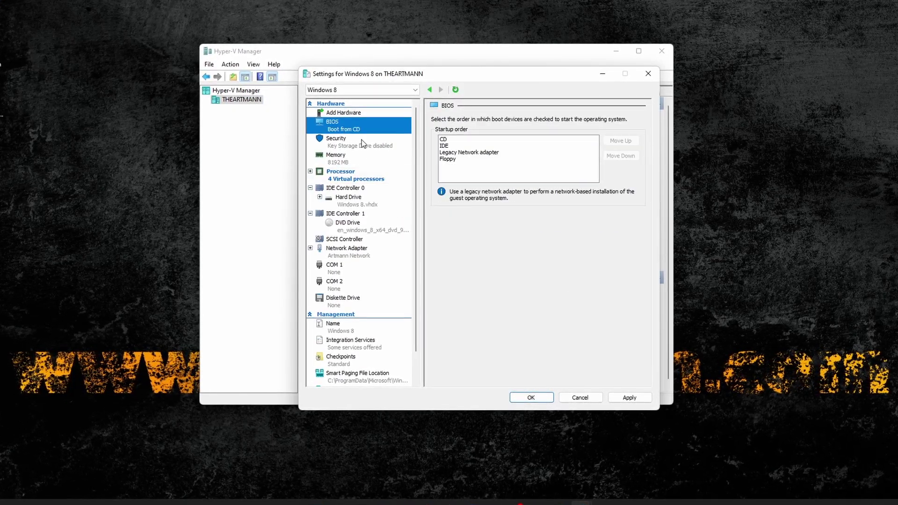
{"action": "left_click", "coordinate": [337, 138]}
{"action": "left_click", "coordinate": [531, 396]}
Connect to the VM, accept the license, custom-install Windows 8 onto unallocated Drive 0, and pick charcoal colours
{"action": "right_click", "coordinate": [355, 130]}
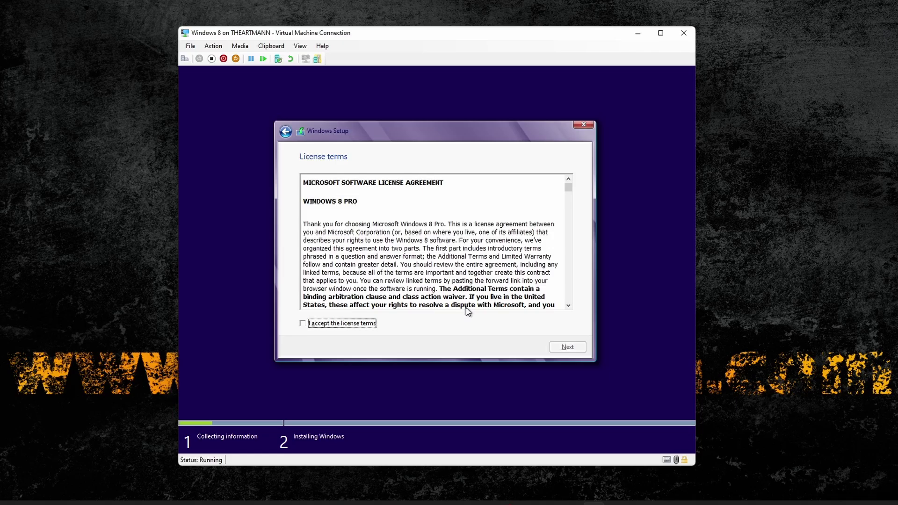
{"action": "left_click", "coordinate": [557, 348]}
{"action": "left_click", "coordinate": [453, 261]}
{"action": "left_click", "coordinate": [565, 346]}
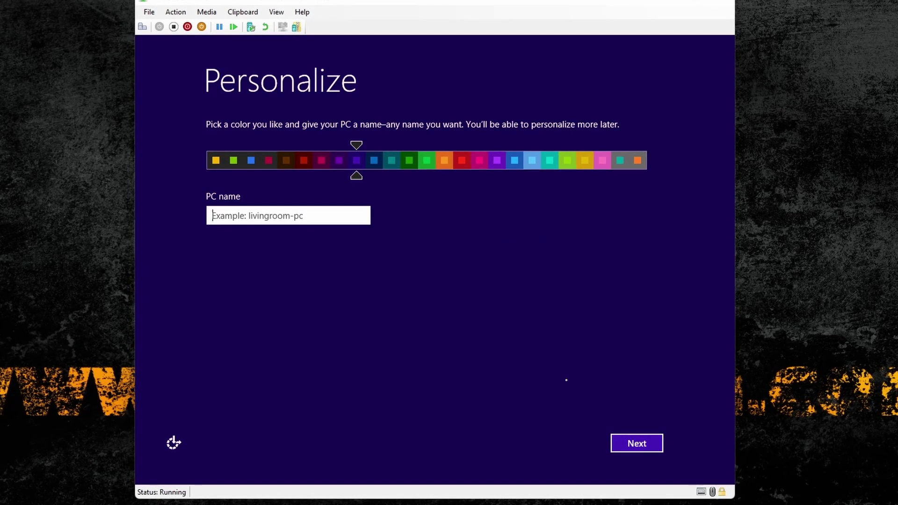
{"action": "left_click_drag", "start_coordinate": [358, 148], "coordinate": [228, 255]}
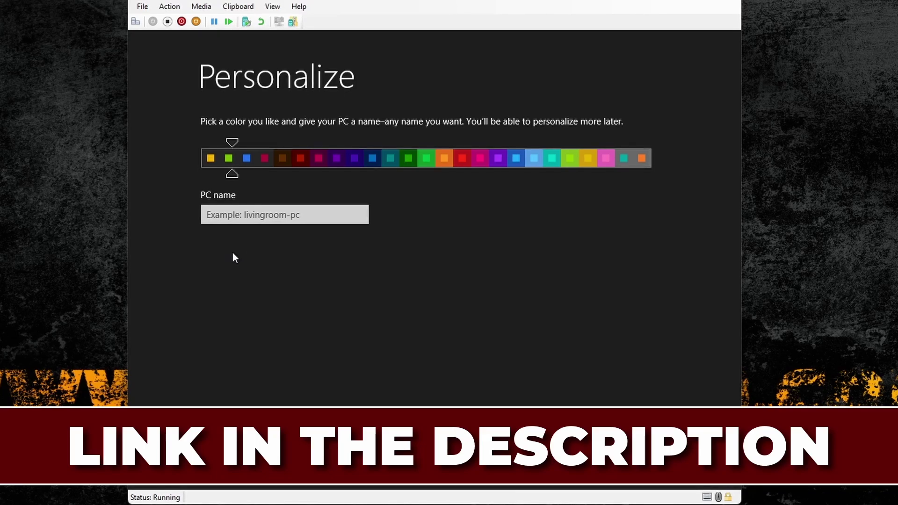
Name the PC 'Artmane' and accept the express settings
{"action": "left_click", "coordinate": [278, 216]}
{"action": "type", "text": "Artmane"}
{"action": "key", "text": "Return"}
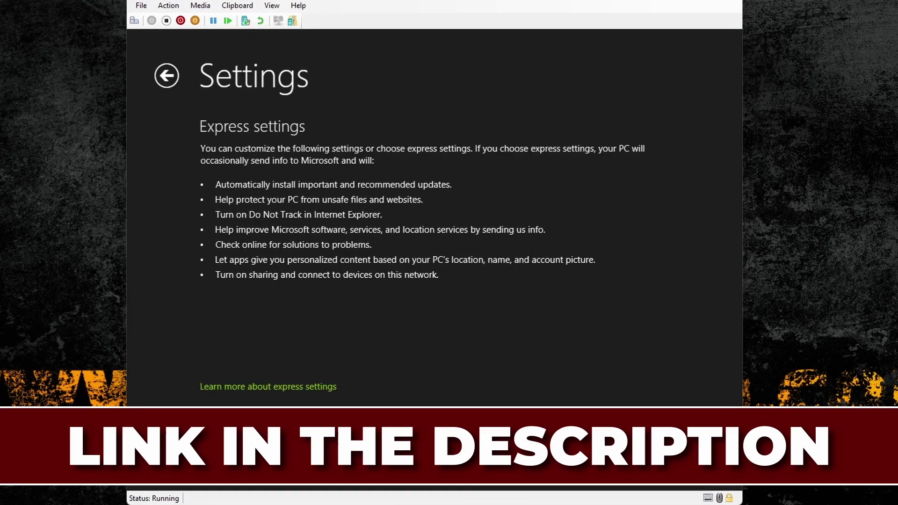
{"action": "left_click", "coordinate": [547, 447]}
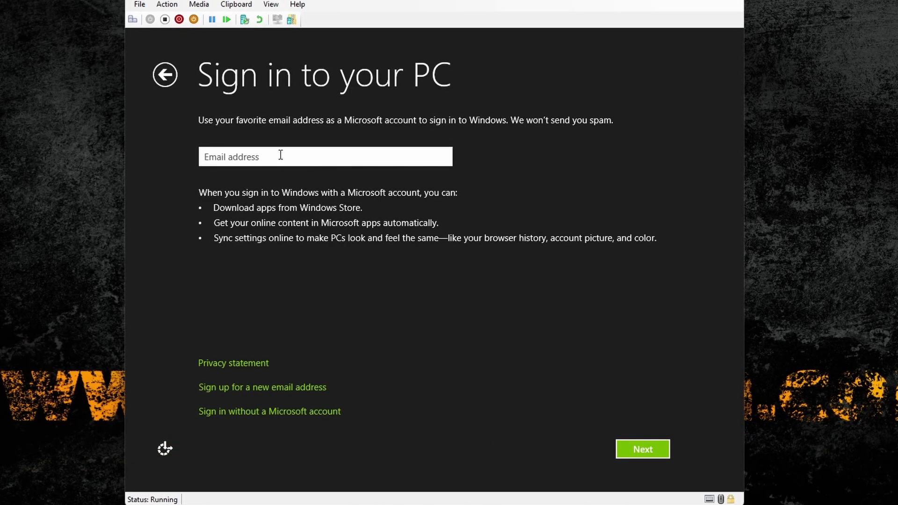
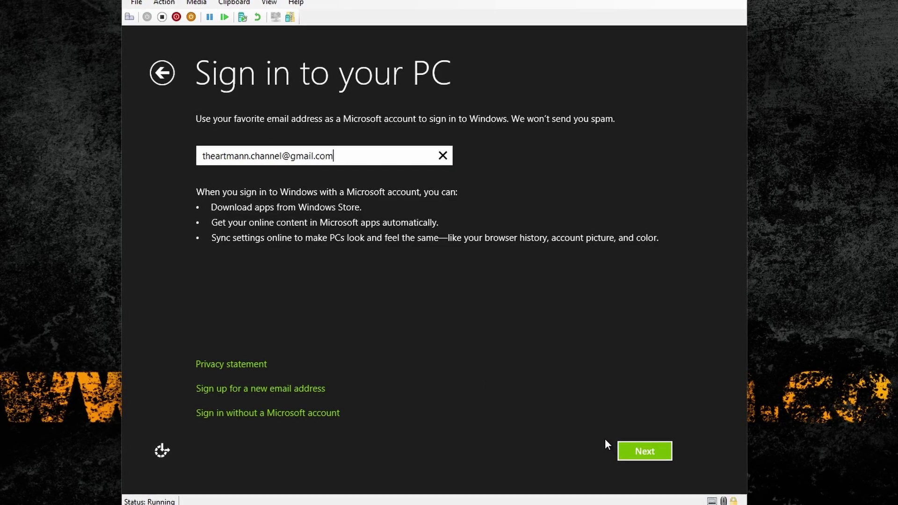
Sign in by entering the Microsoft account e-mail address and the account password
{"action": "left_click", "coordinate": [642, 449]}
{"action": "type", "text": "password"}
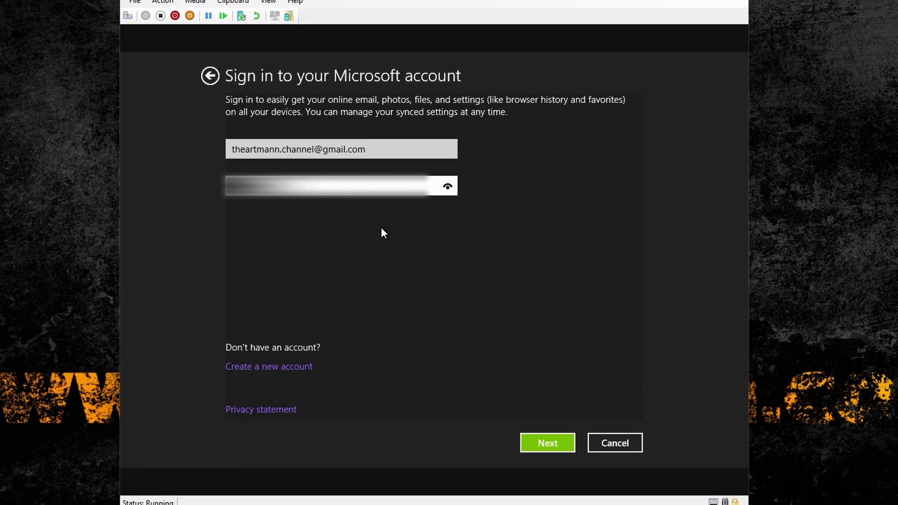
{"action": "key", "text": "Return"}
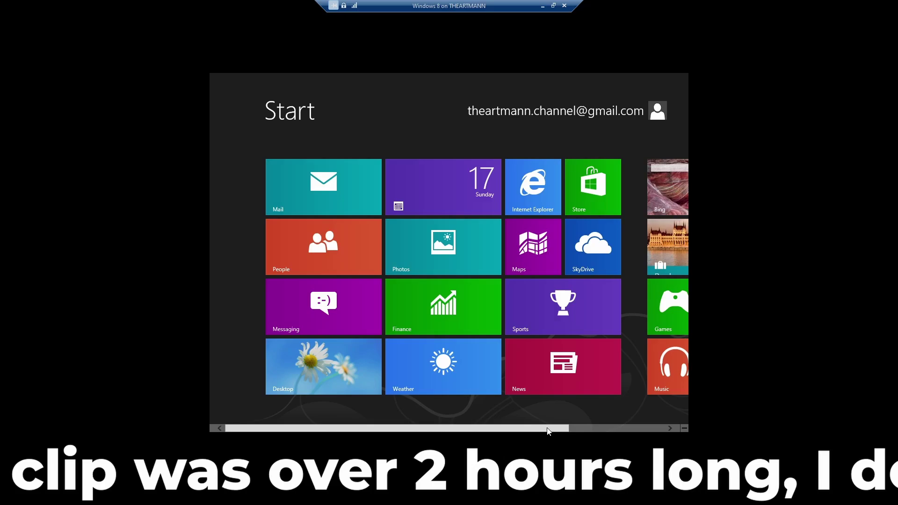
{"action": "scroll", "coordinate": [545, 427], "scroll_direction": "down", "scroll_amount": 3}
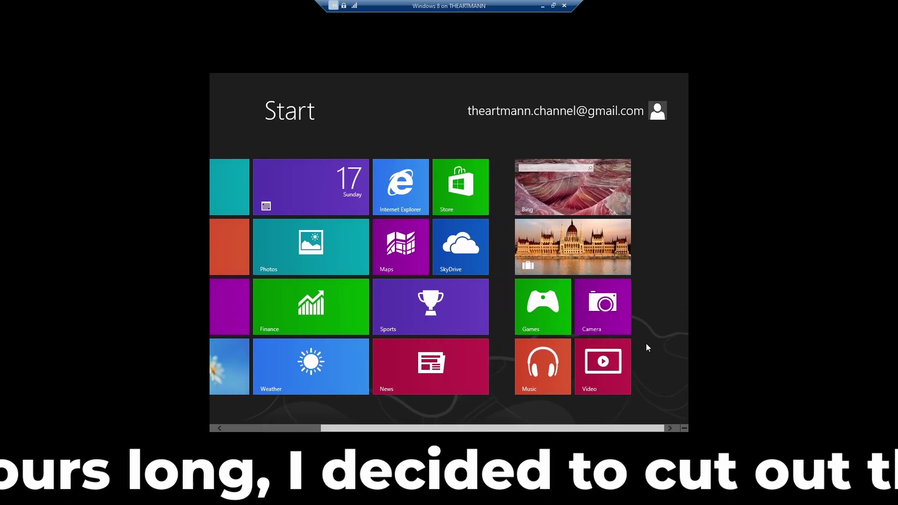
{"action": "scroll", "coordinate": [571, 313], "scroll_direction": "up", "scroll_amount": 2}
{"action": "scroll", "coordinate": [570, 313], "scroll_direction": "down", "scroll_amount": 2}
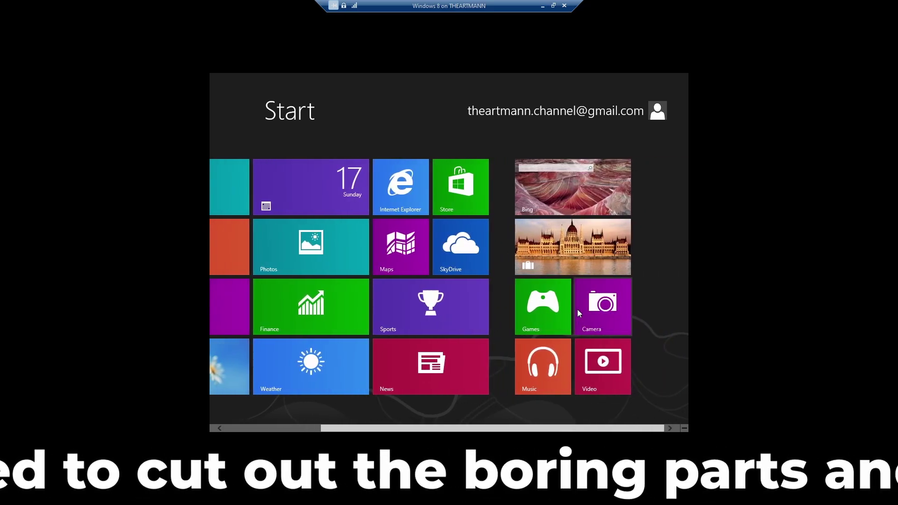
{"action": "left_click", "coordinate": [582, 266]}
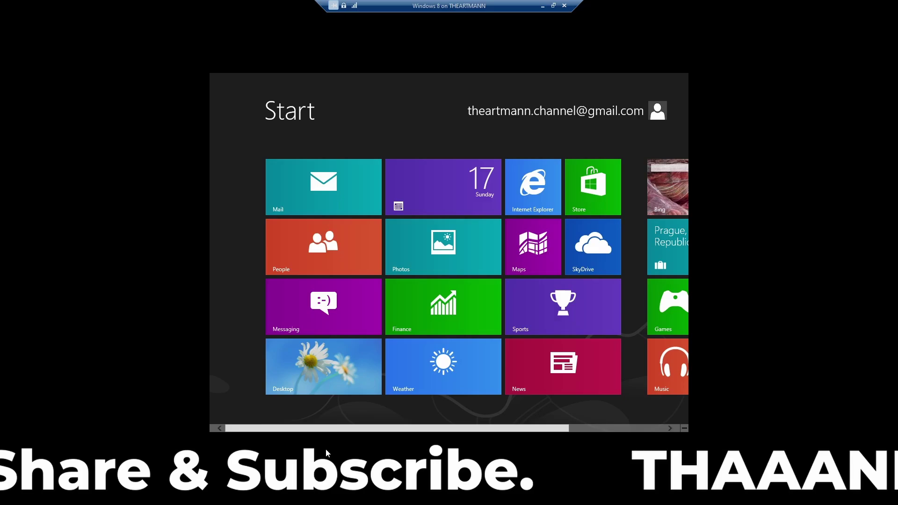
{"action": "scroll", "coordinate": [544, 429], "scroll_direction": "down", "scroll_amount": 2}
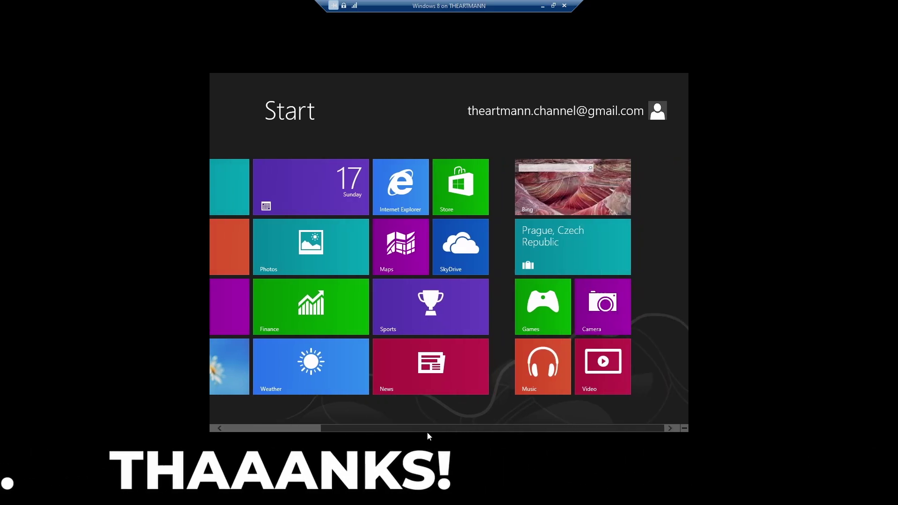
{"action": "scroll", "coordinate": [370, 433], "scroll_direction": "up", "scroll_amount": 2}
{"action": "scroll", "coordinate": [421, 428], "scroll_direction": "down", "scroll_amount": 2}
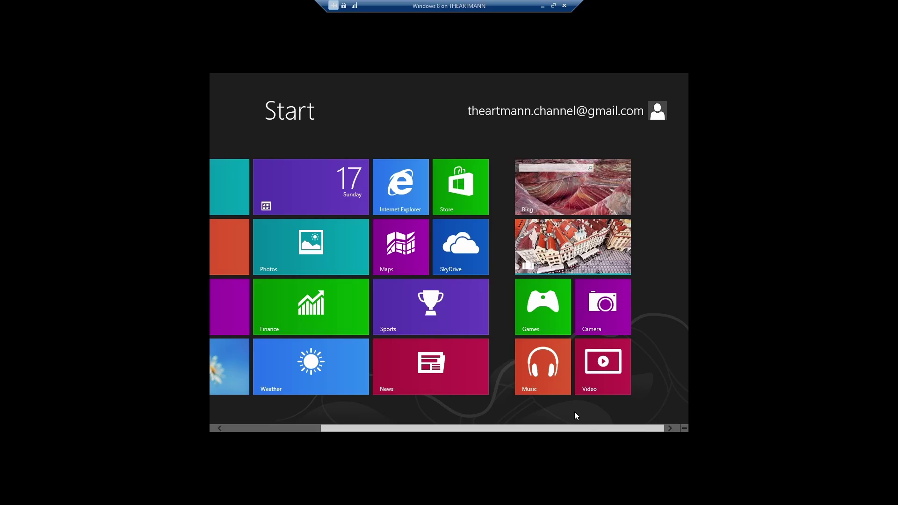
{"action": "scroll", "coordinate": [574, 412], "scroll_direction": "up", "scroll_amount": 2}
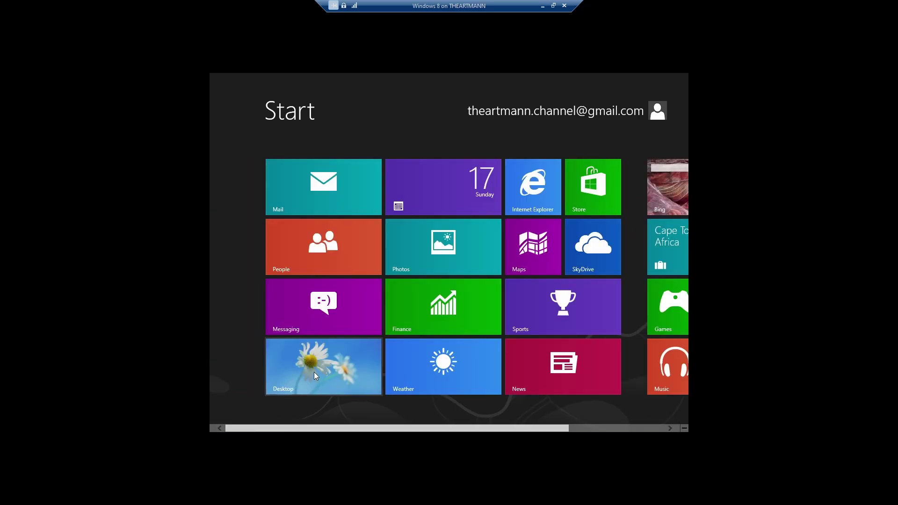
From the desktop's Screen Resolution window, apply 1920 × 1080, keep the change, and close it
{"action": "left_click", "coordinate": [316, 374]}
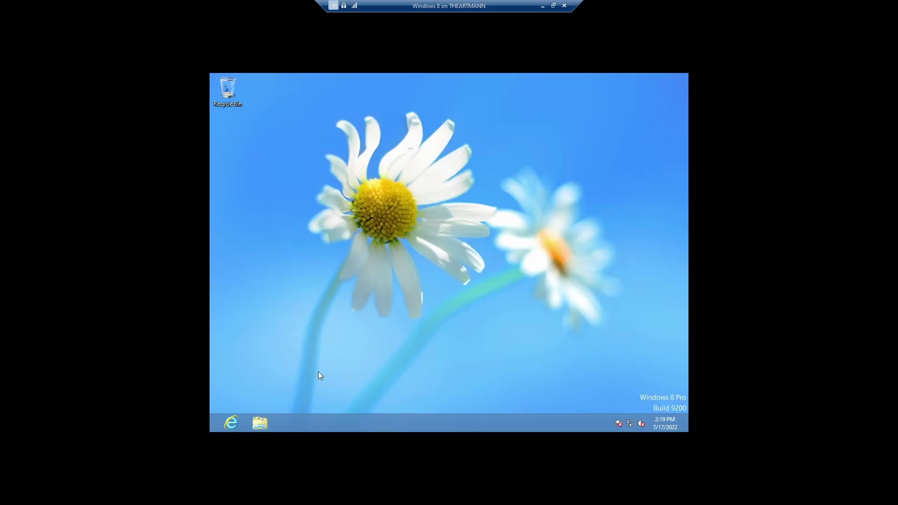
{"action": "right_click", "coordinate": [343, 212]}
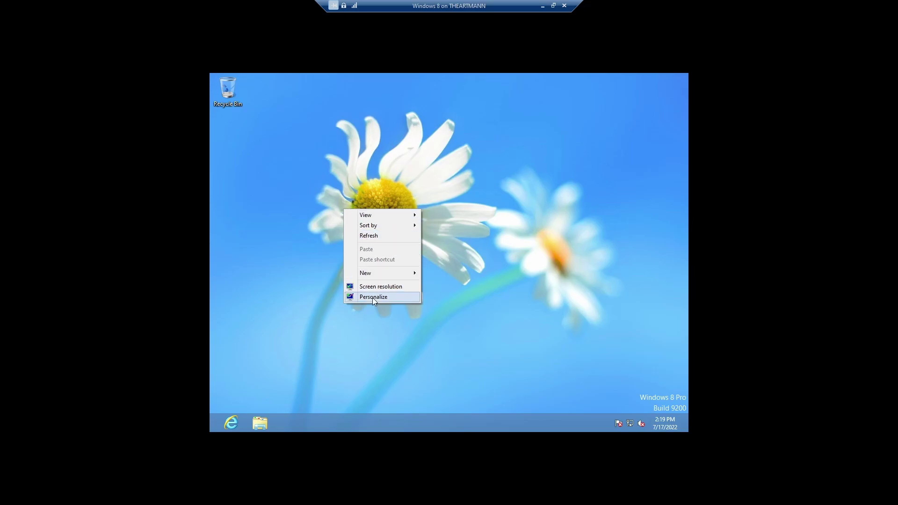
{"action": "left_click", "coordinate": [377, 287]}
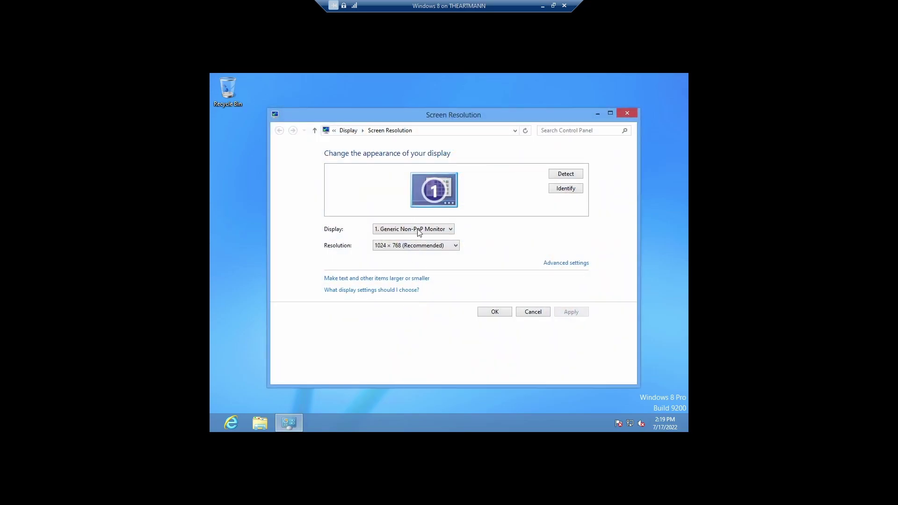
{"action": "left_click", "coordinate": [429, 248]}
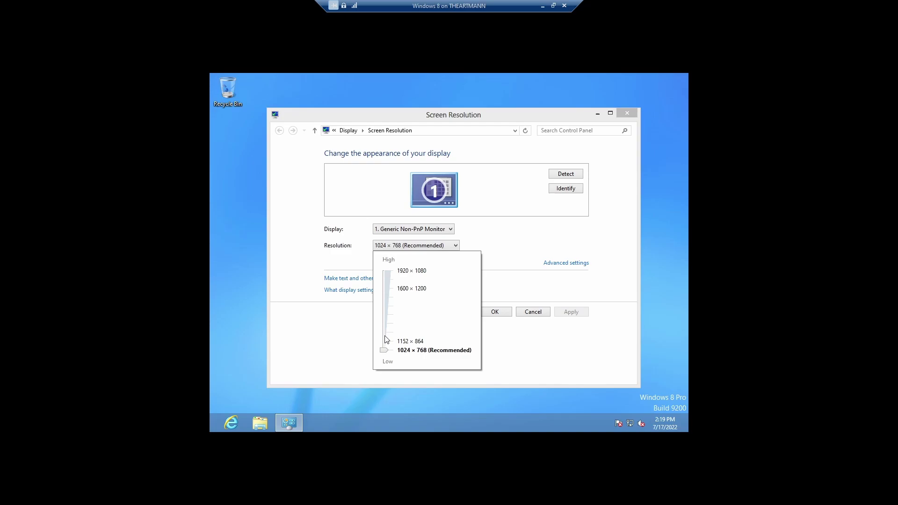
{"action": "left_click_drag", "start_coordinate": [384, 351], "coordinate": [391, 234]}
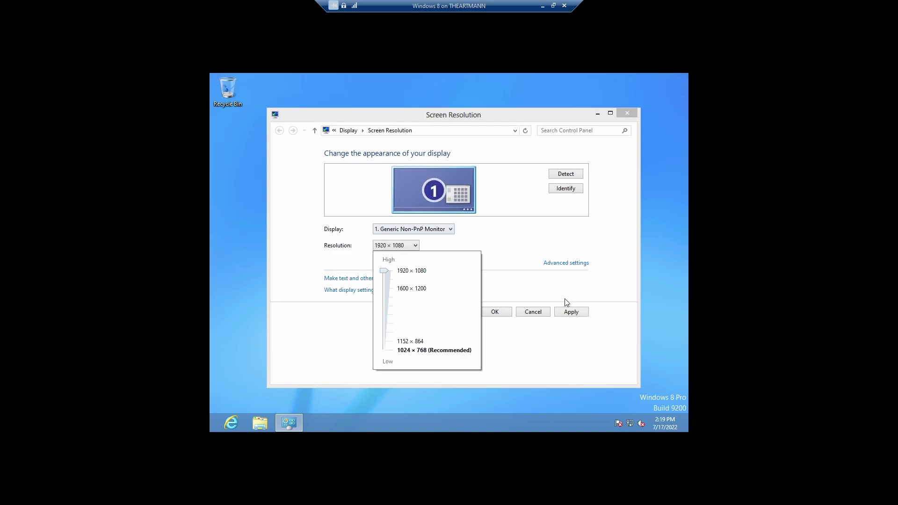
{"action": "left_click", "coordinate": [545, 292]}
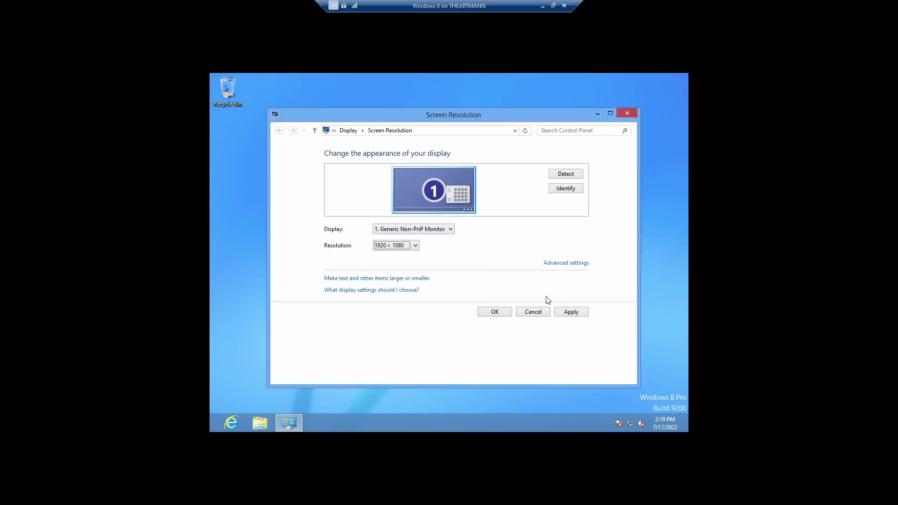
{"action": "left_click", "coordinate": [572, 312]}
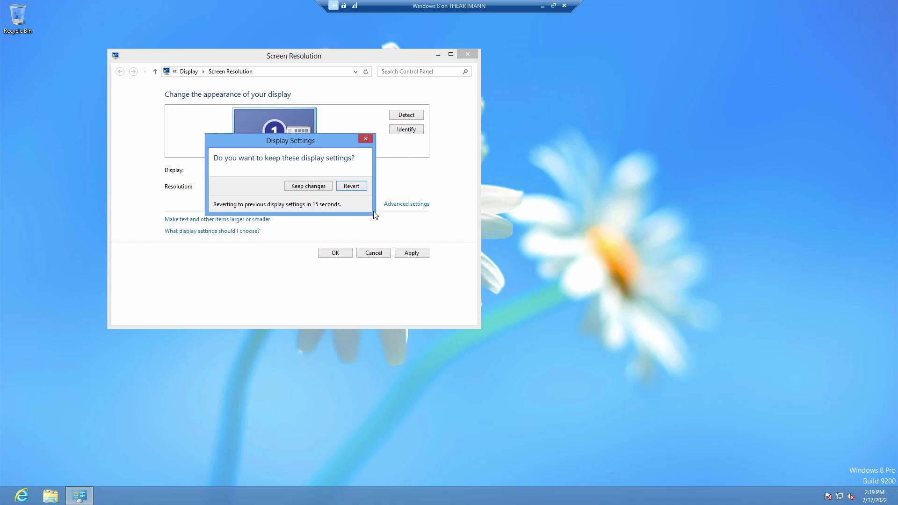
{"action": "left_click", "coordinate": [309, 186]}
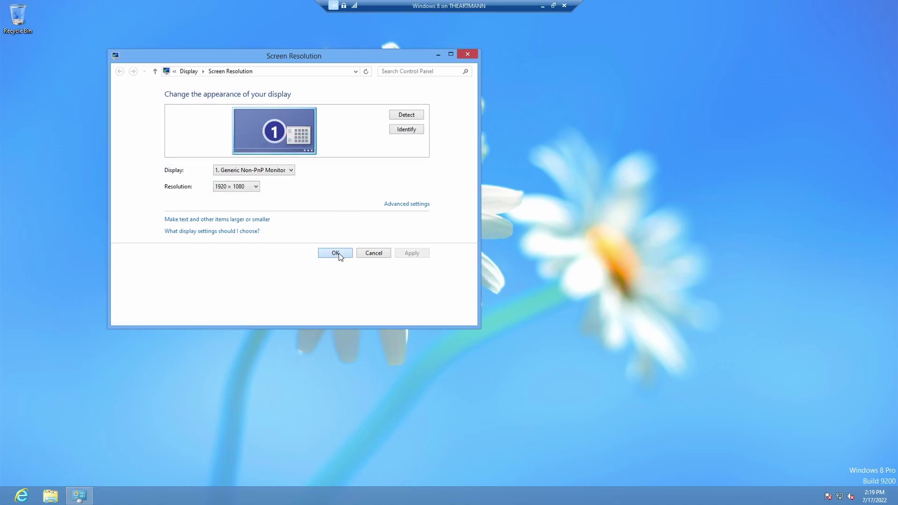
{"action": "left_click", "coordinate": [336, 253]}
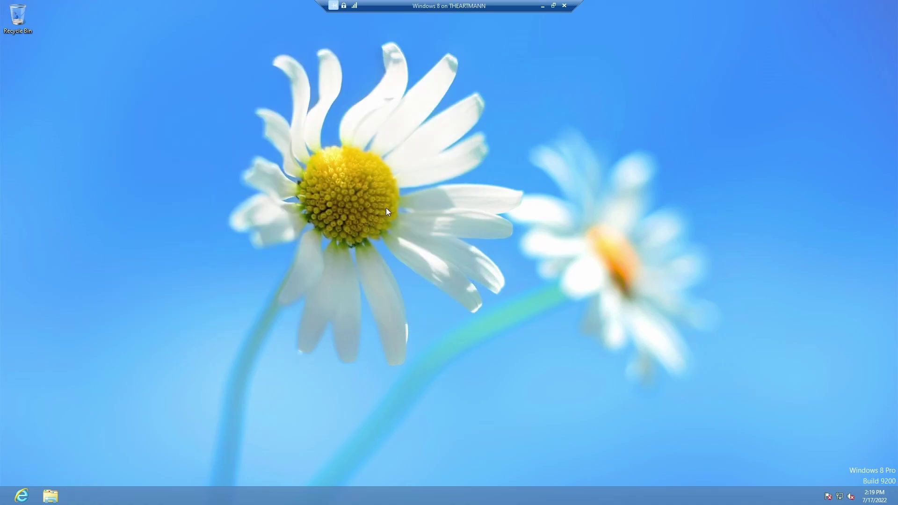
Hide the VM connection bar, open the Start screen, and check then dismiss the account menu
{"action": "left_click", "coordinate": [333, 5]}
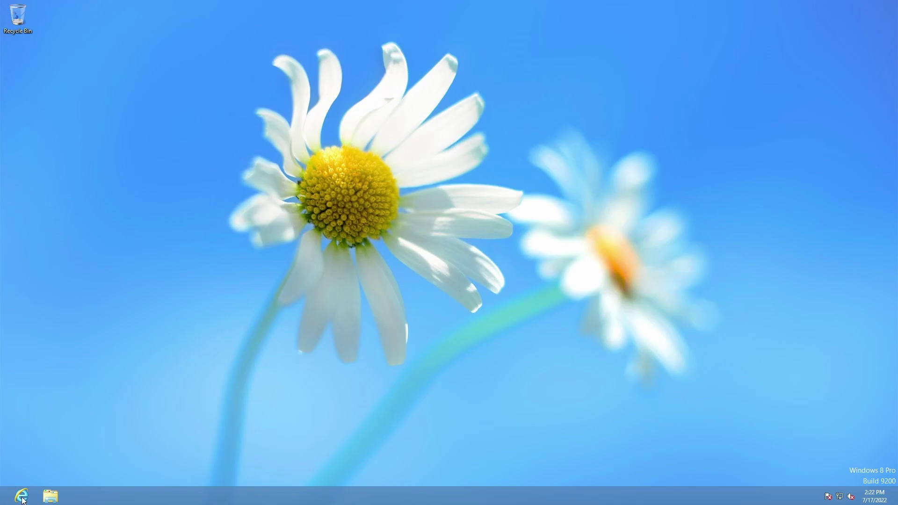
{"action": "left_click", "coordinate": [7, 494]}
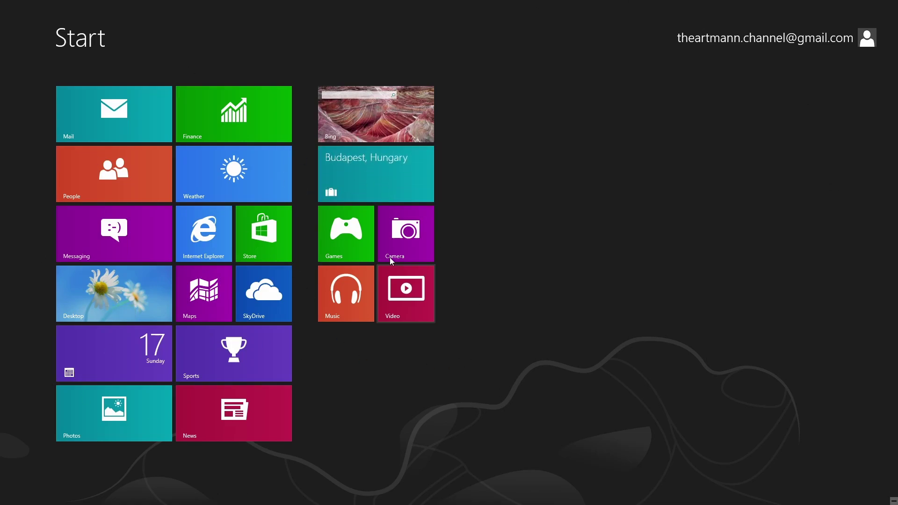
{"action": "mouse_move", "coordinate": [1, 203]}
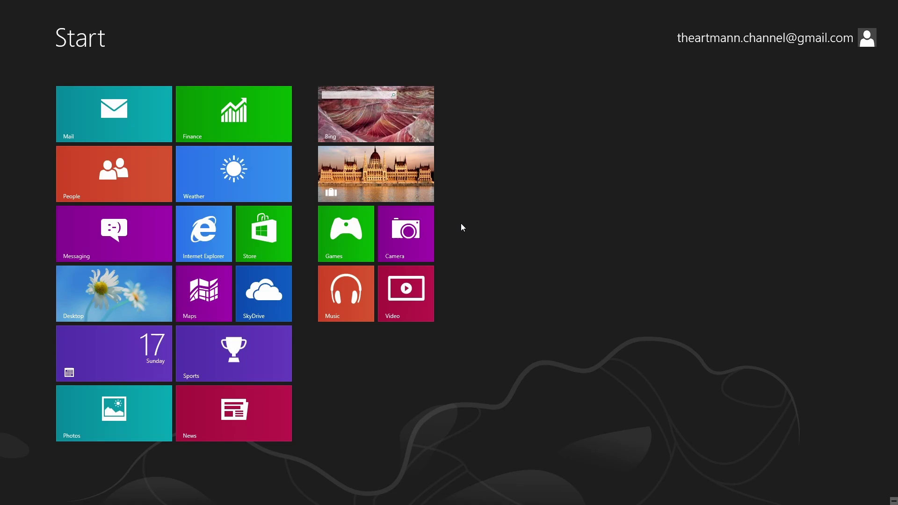
{"action": "left_click", "coordinate": [866, 32]}
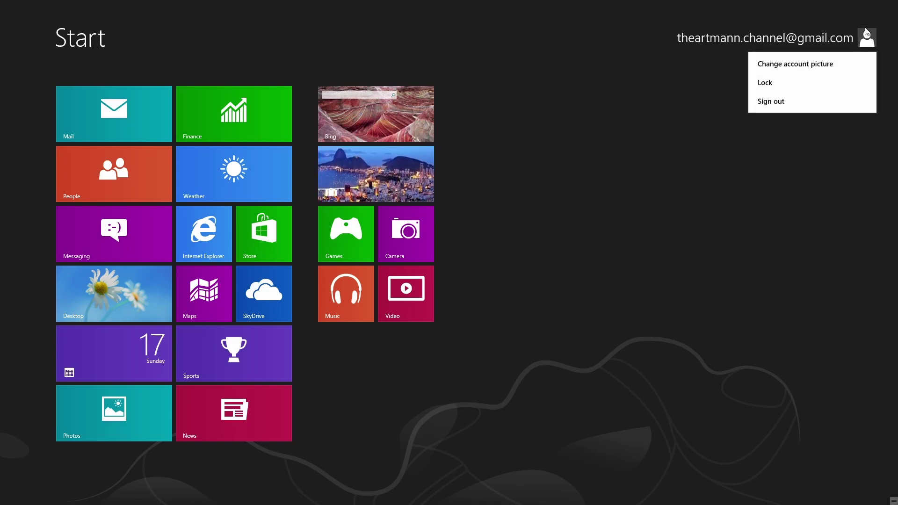
{"action": "left_click", "coordinate": [762, 174]}
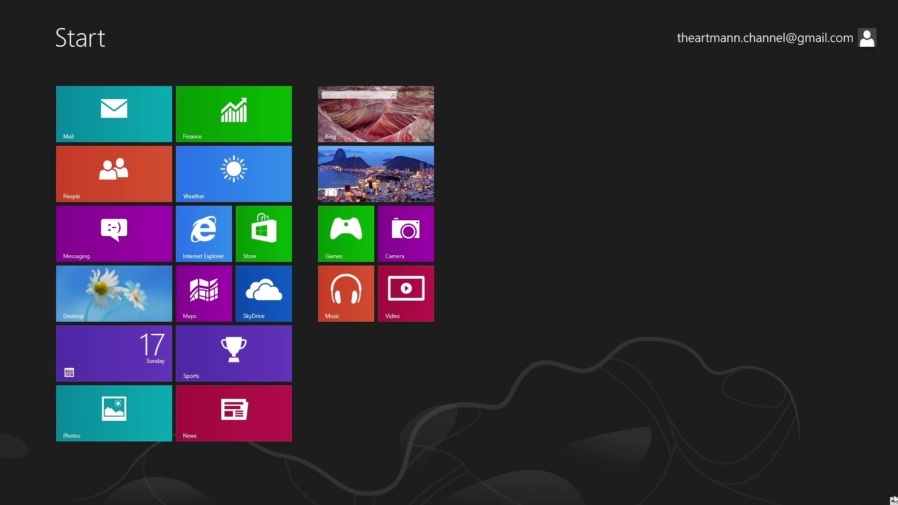
{"action": "mouse_move", "coordinate": [893, 500]}
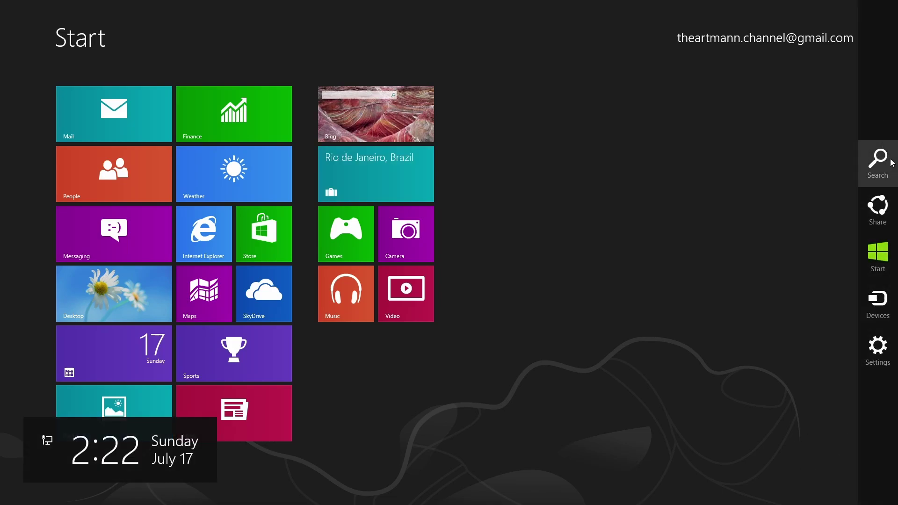
Open PC settings and browse Personalize, Users, Notifications, Search, Share, then Activate Windows
{"action": "left_click", "coordinate": [889, 360]}
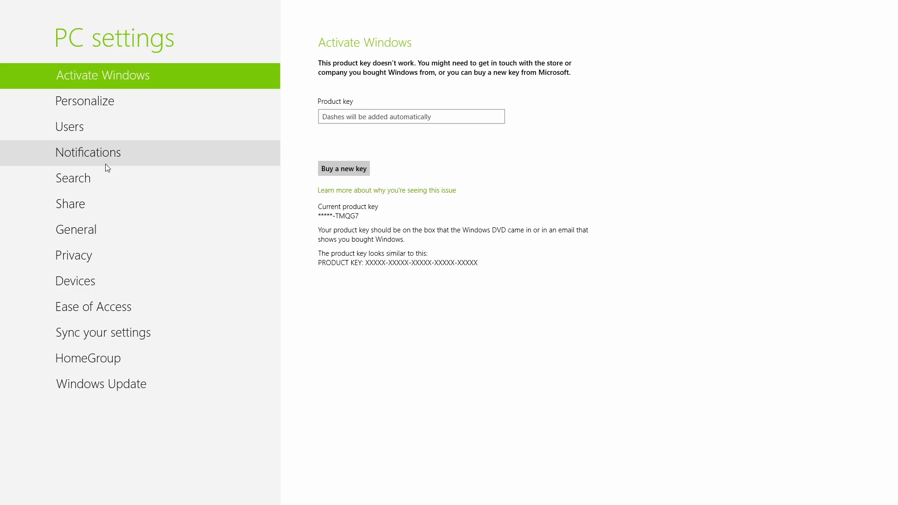
{"action": "left_click", "coordinate": [100, 109]}
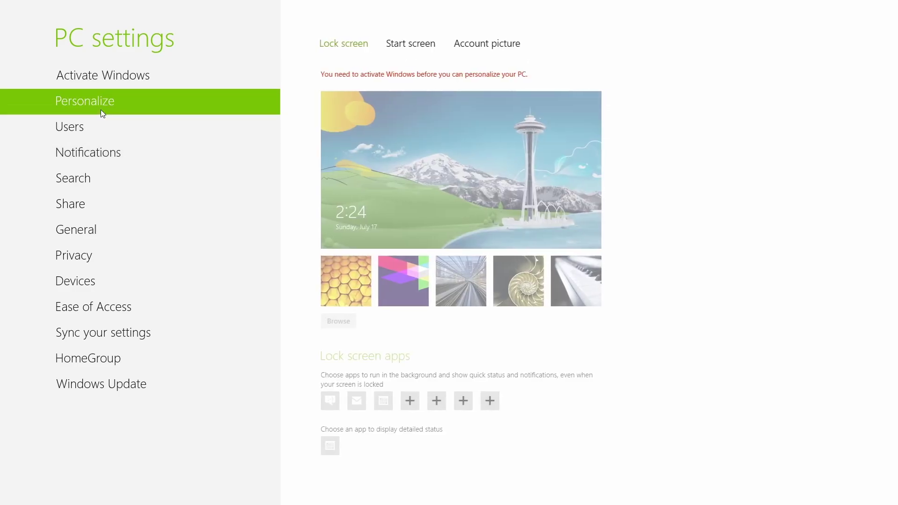
{"action": "left_click", "coordinate": [83, 134]}
{"action": "left_click", "coordinate": [88, 154]}
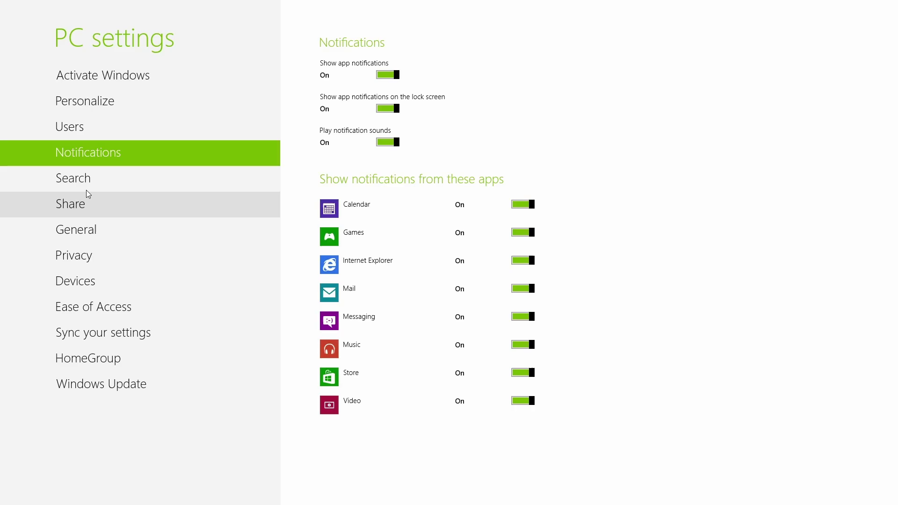
{"action": "left_click", "coordinate": [84, 179]}
{"action": "left_click", "coordinate": [83, 204]}
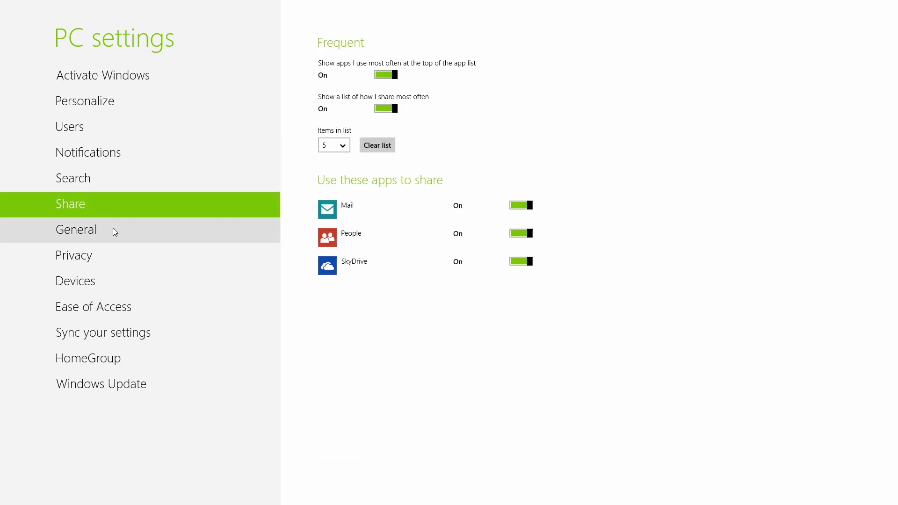
{"action": "left_click", "coordinate": [135, 76]}
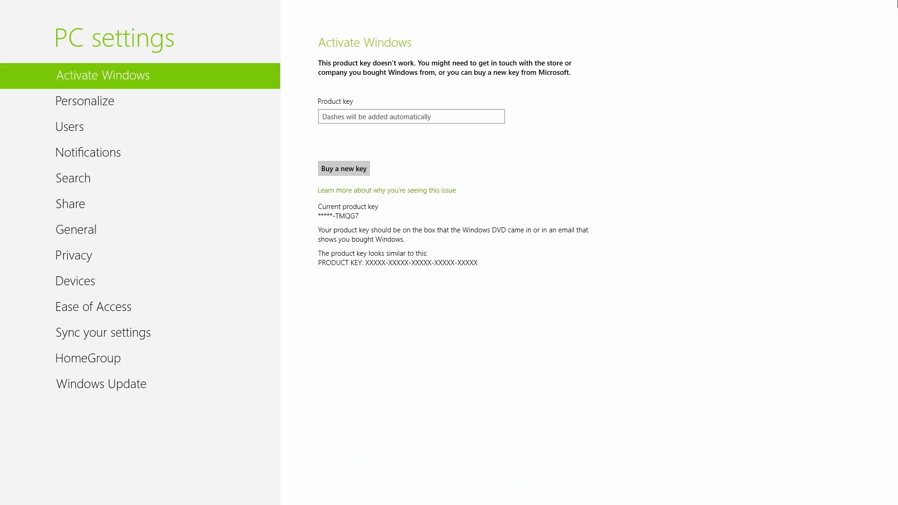
{"action": "mouse_move", "coordinate": [895, 2]}
Toggle between Start and PC settings, then go to the desktop via its tile
{"action": "key", "text": "super"}
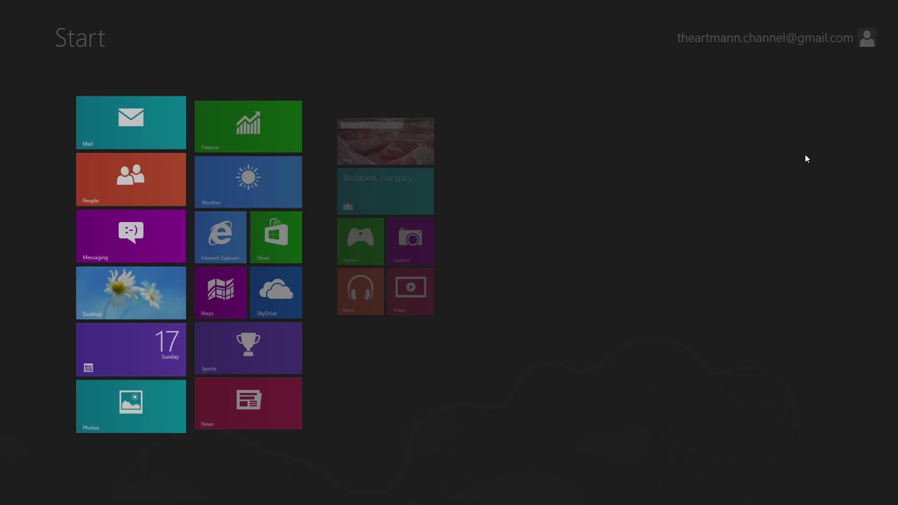
{"action": "key", "text": "super"}
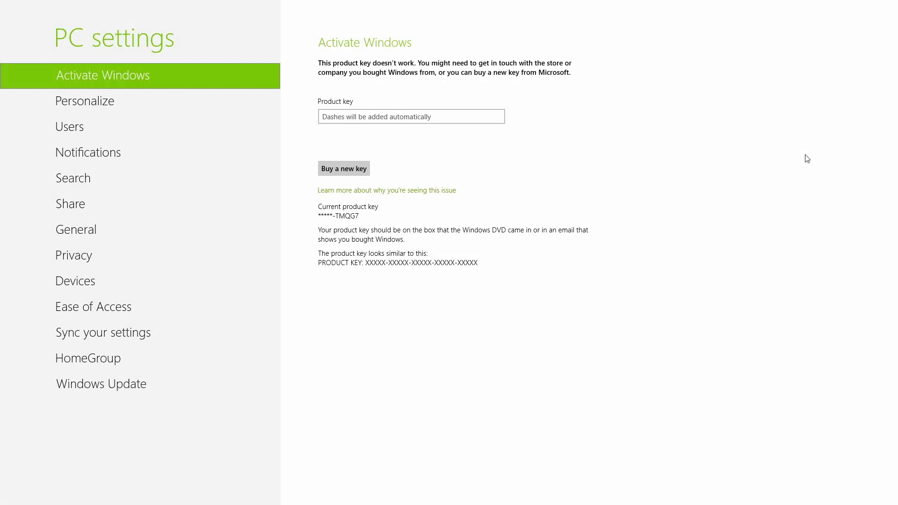
{"action": "key", "text": "super"}
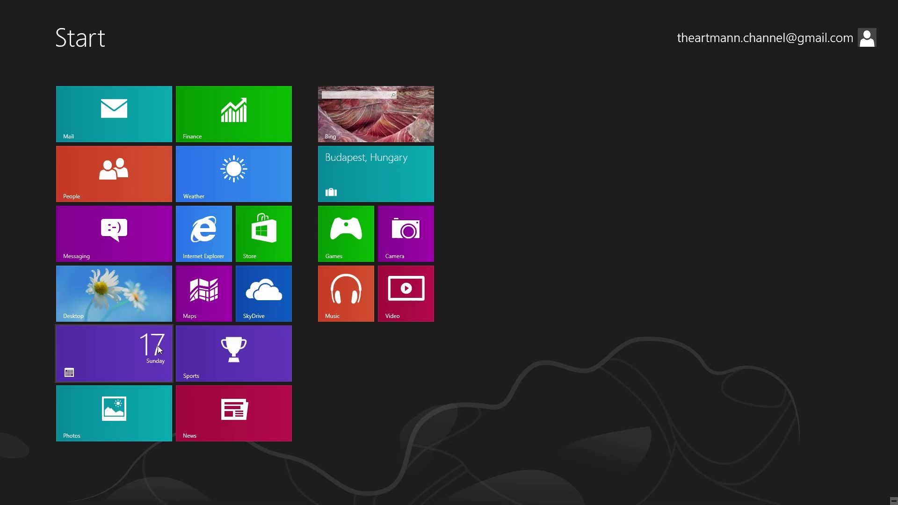
{"action": "left_click", "coordinate": [116, 309]}
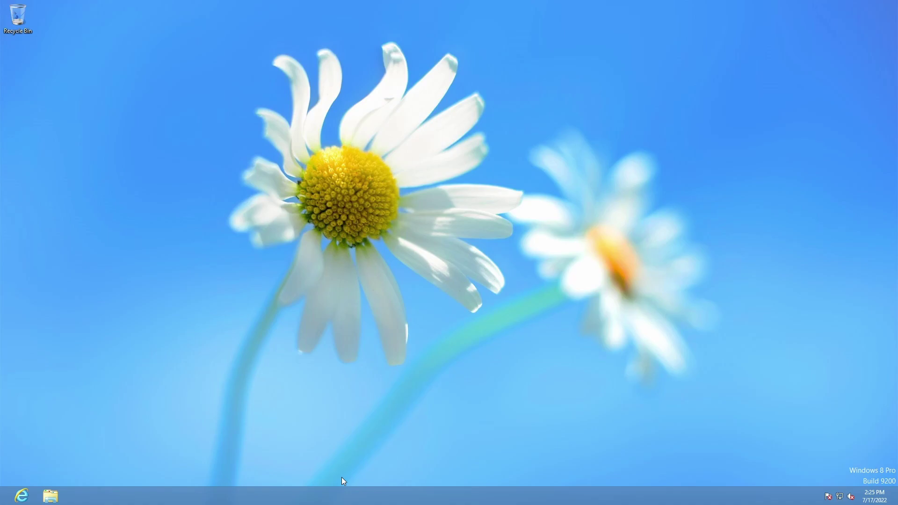
End the PC settings and Travel apps in Task Manager, then close it
{"action": "right_click", "coordinate": [361, 496]}
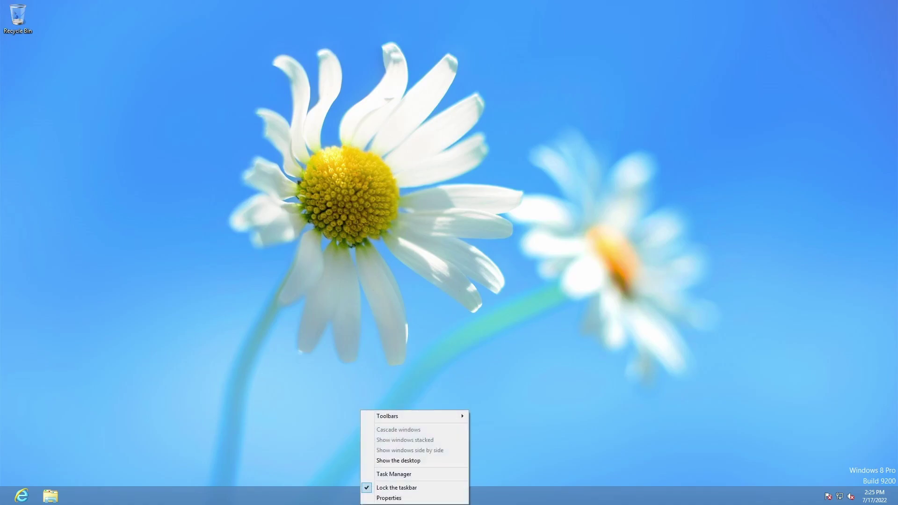
{"action": "left_click", "coordinate": [388, 475]}
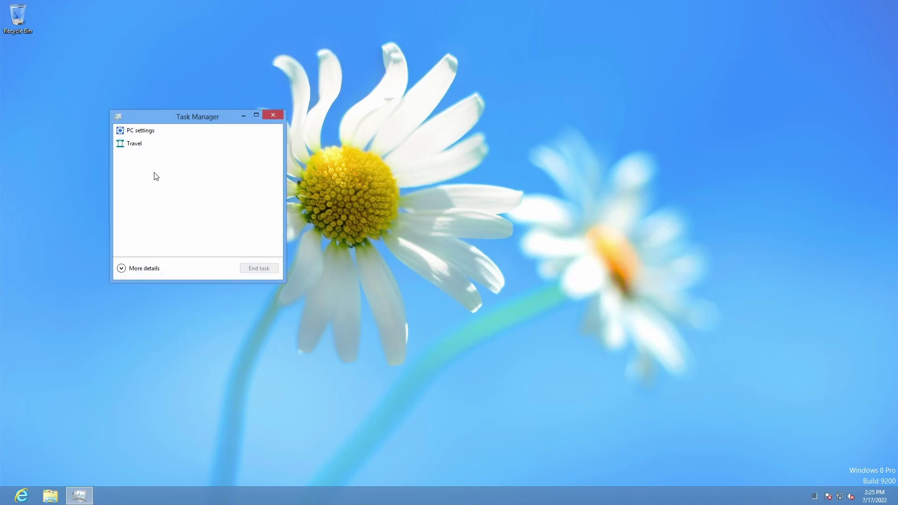
{"action": "left_click", "coordinate": [156, 135]}
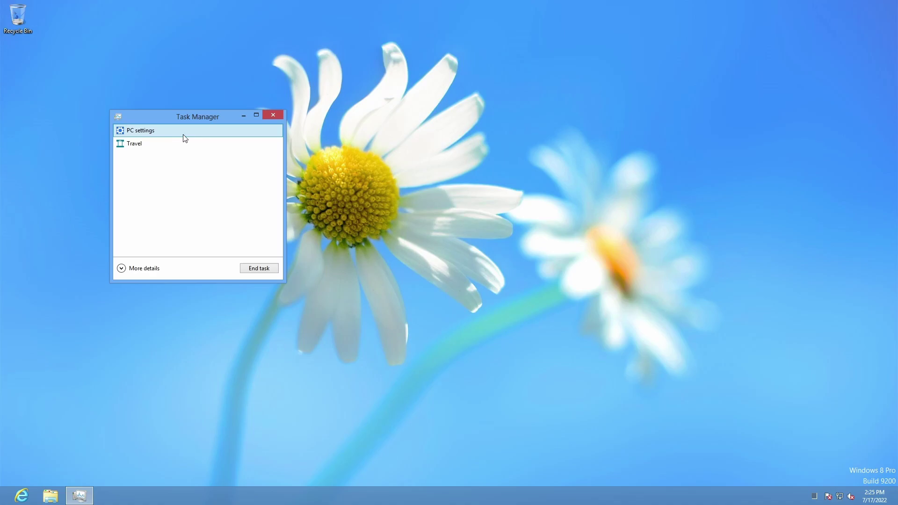
{"action": "left_click", "coordinate": [276, 271]}
{"action": "left_click", "coordinate": [154, 131]}
{"action": "left_click", "coordinate": [261, 269]}
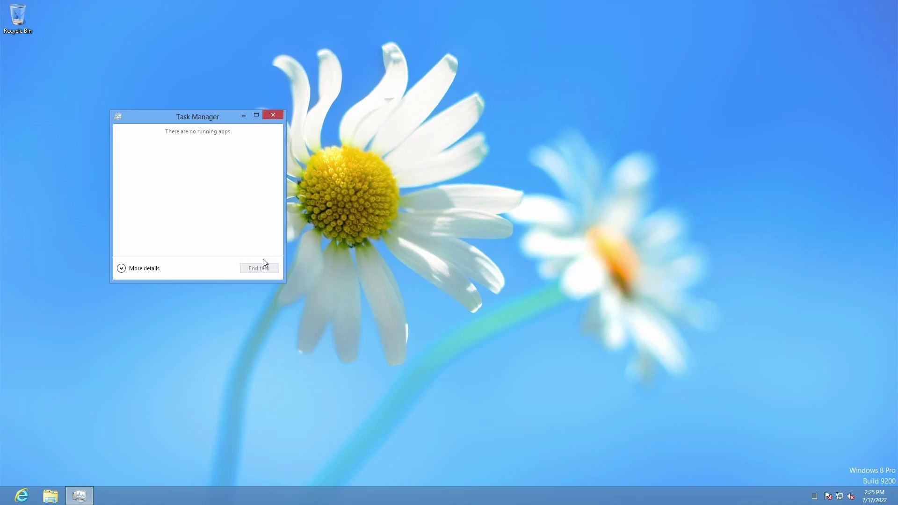
{"action": "left_click", "coordinate": [274, 115]}
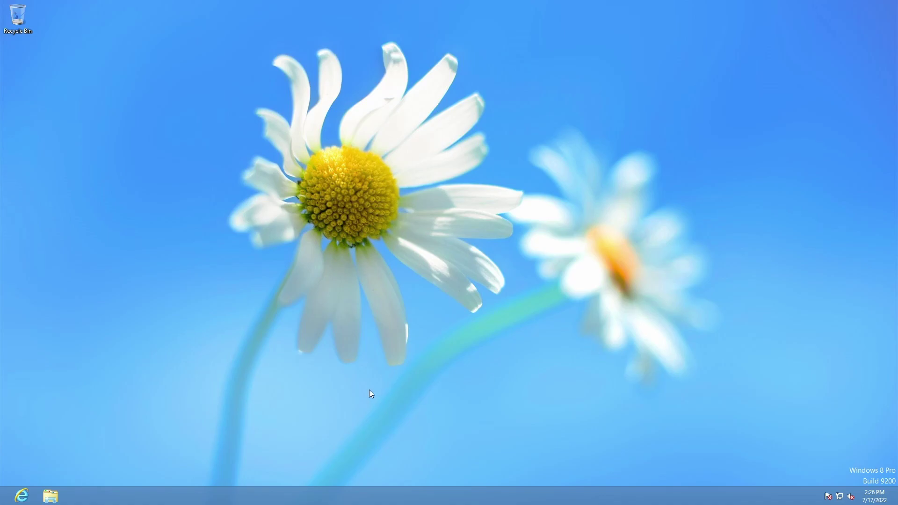
Cycle between PC settings and the desktop with Alt+Tab, ending on the desktop
{"action": "key", "text": "super"}
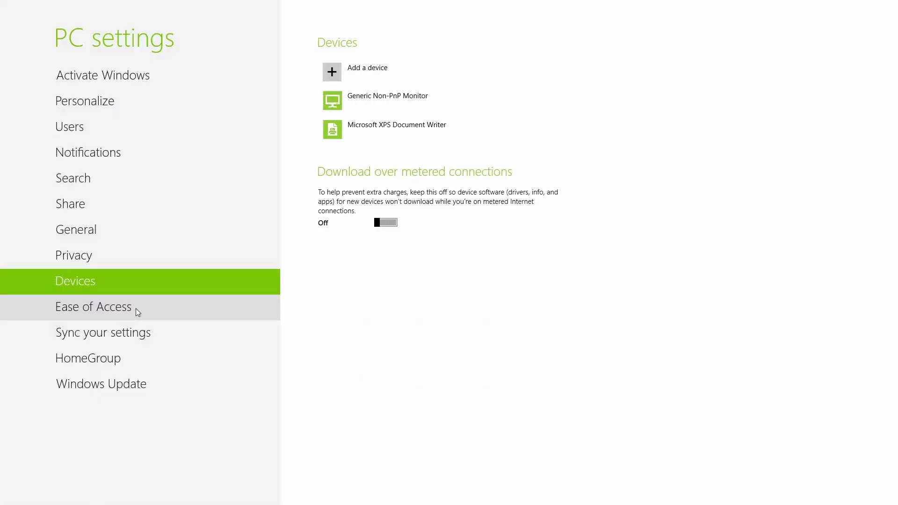
{"action": "key", "text": "alt+Tab"}
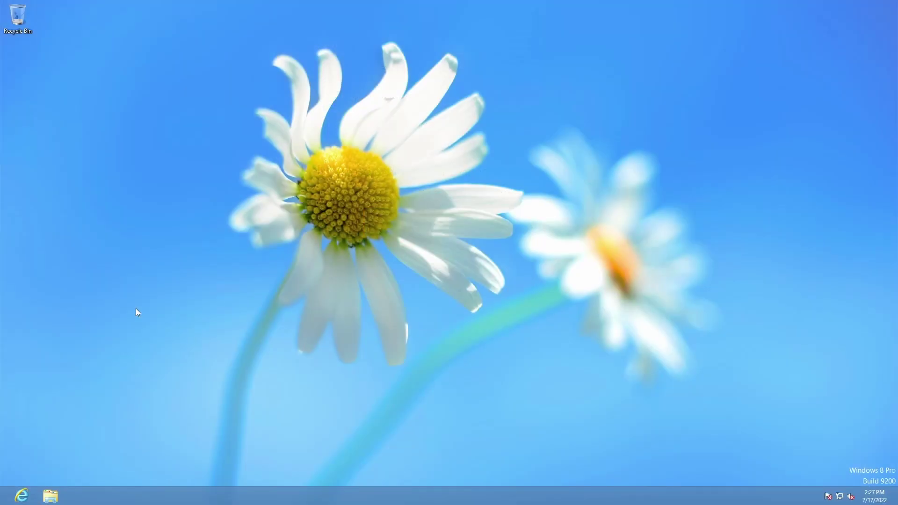
{"action": "key", "text": "alt+Tab"}
{"action": "key", "text": "alt+Tab"}
{"action": "key", "text": "alt+Tab"}
{"action": "key", "text": "alt+Tab"}
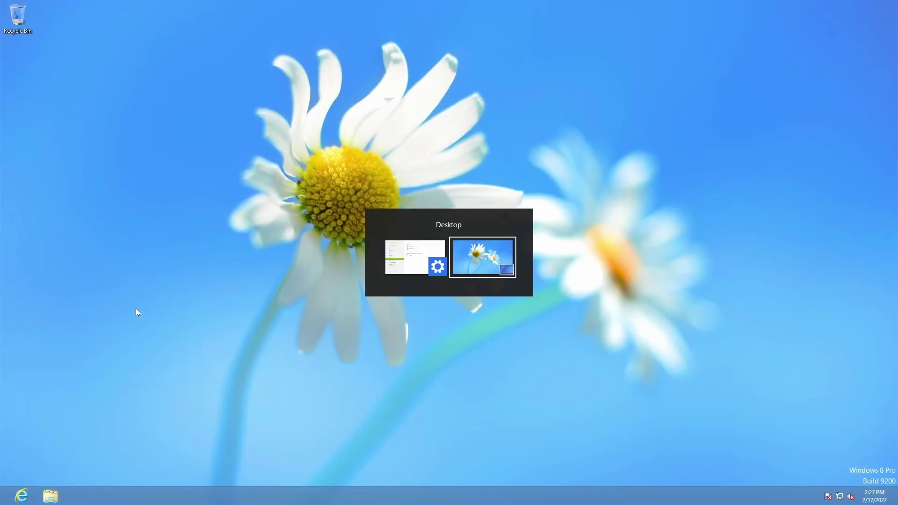
{"action": "key", "text": "alt+Tab"}
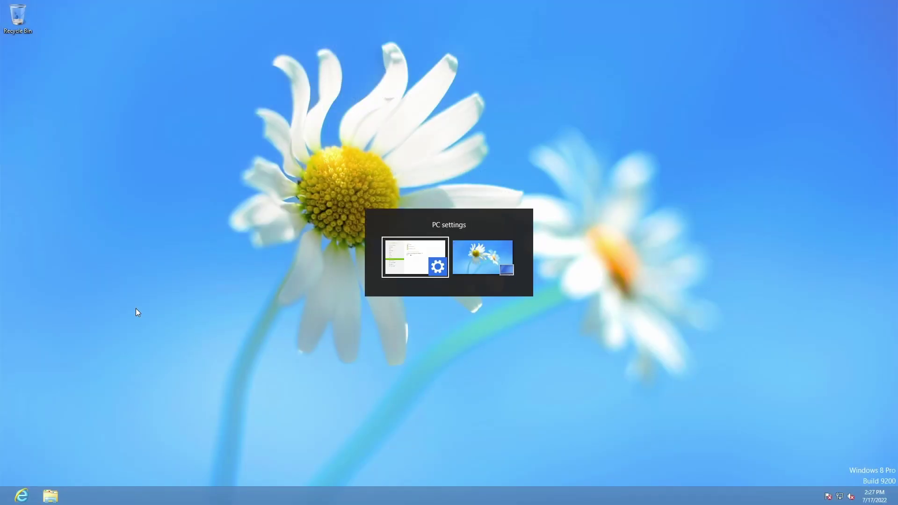
{"action": "key", "text": "alt+Tab"}
{"action": "key", "text": "alt+Tab"}
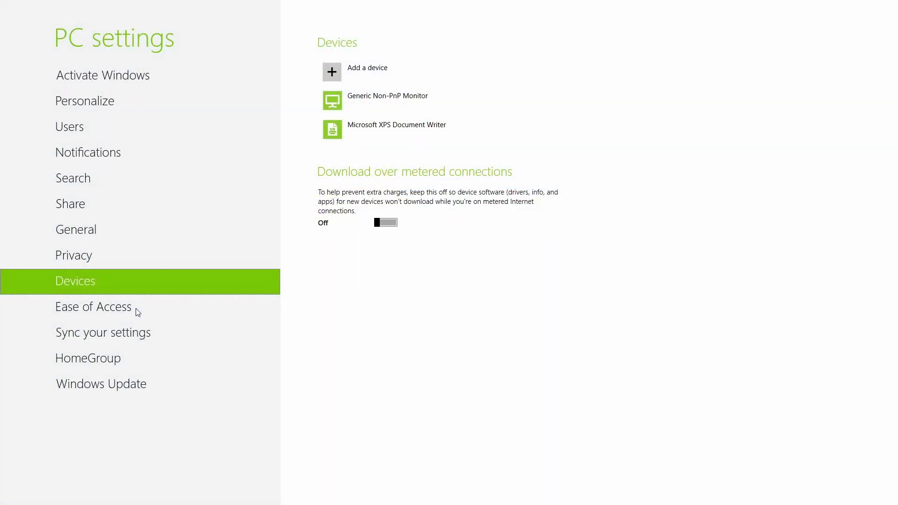
{"action": "key", "text": "alt+Tab"}
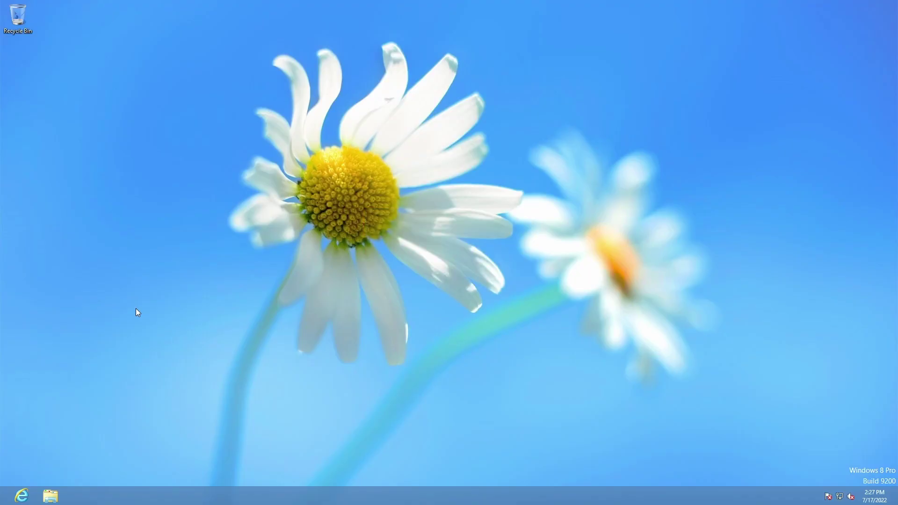
End the running PC settings app from Task Manager
{"action": "right_click", "coordinate": [241, 497]}
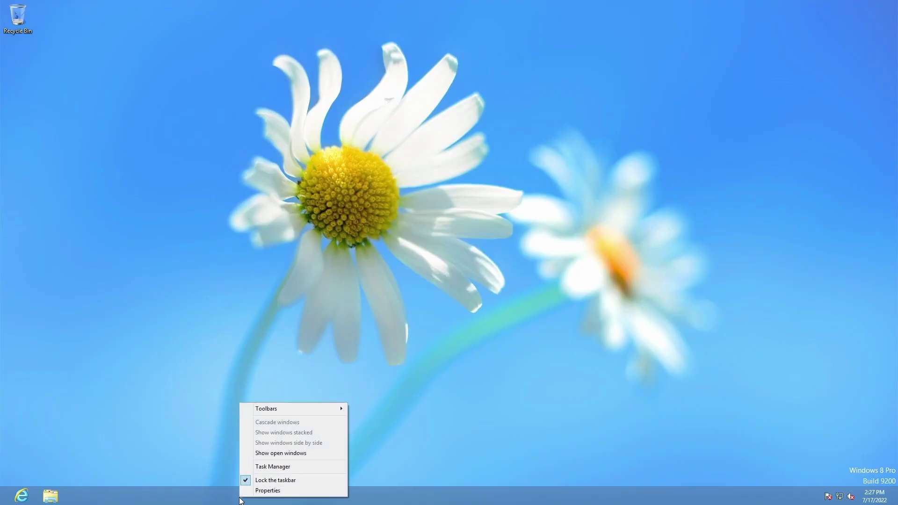
{"action": "left_click", "coordinate": [314, 466]}
{"action": "left_click", "coordinate": [144, 131]}
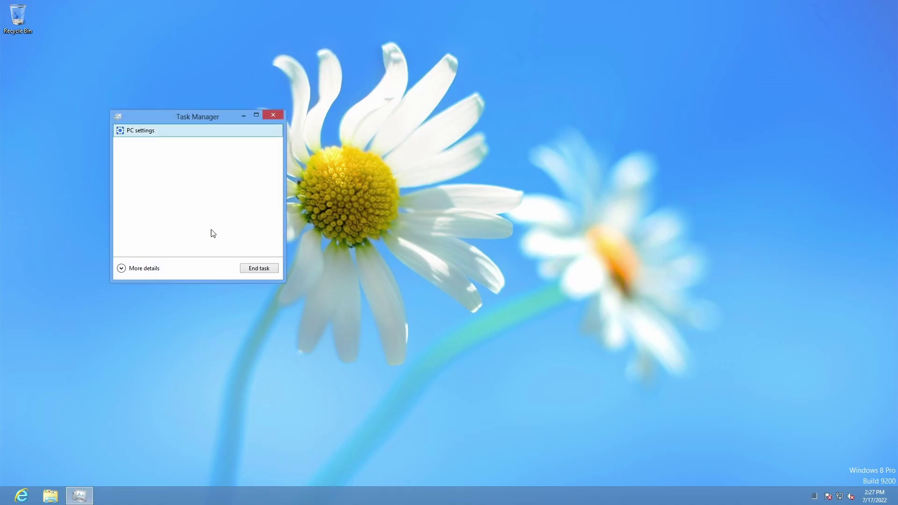
{"action": "left_click", "coordinate": [249, 269]}
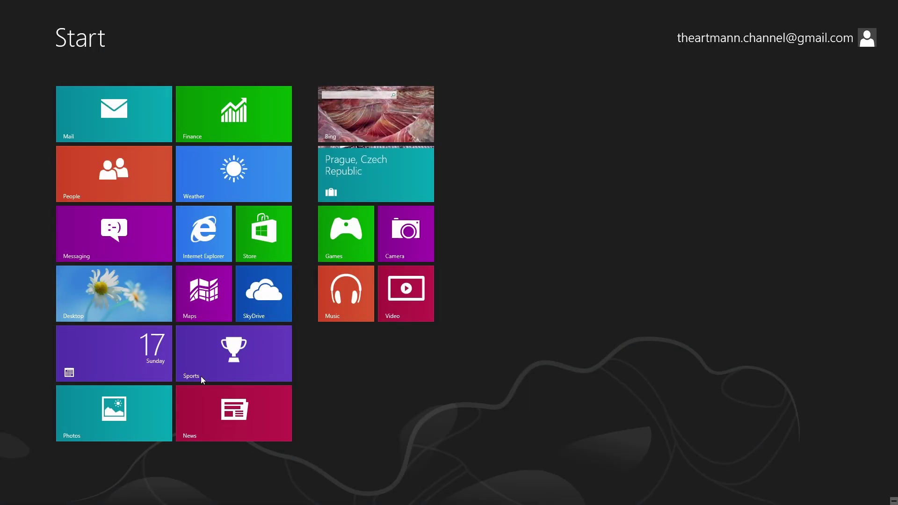
Uninstall Mail (with Calendar and Messaging), Photos and Finance from their Start tiles
{"action": "right_click", "coordinate": [122, 117]}
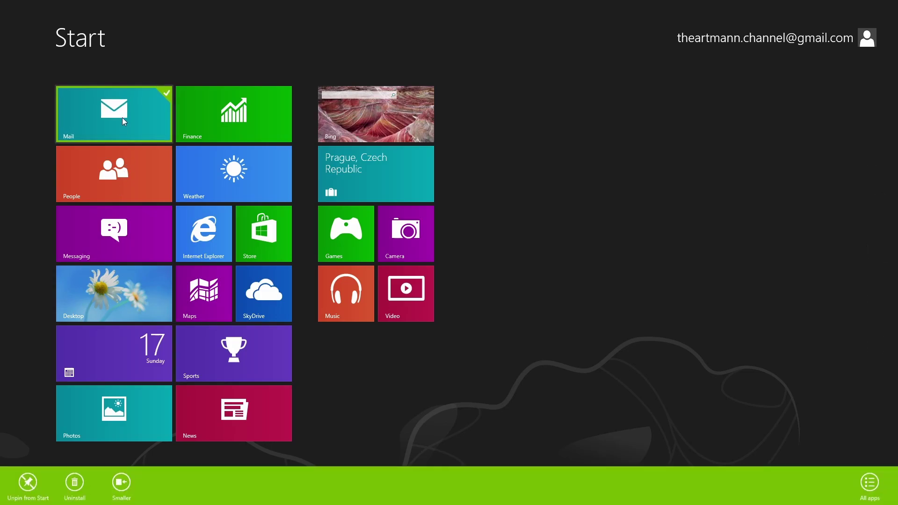
{"action": "left_click", "coordinate": [75, 484]}
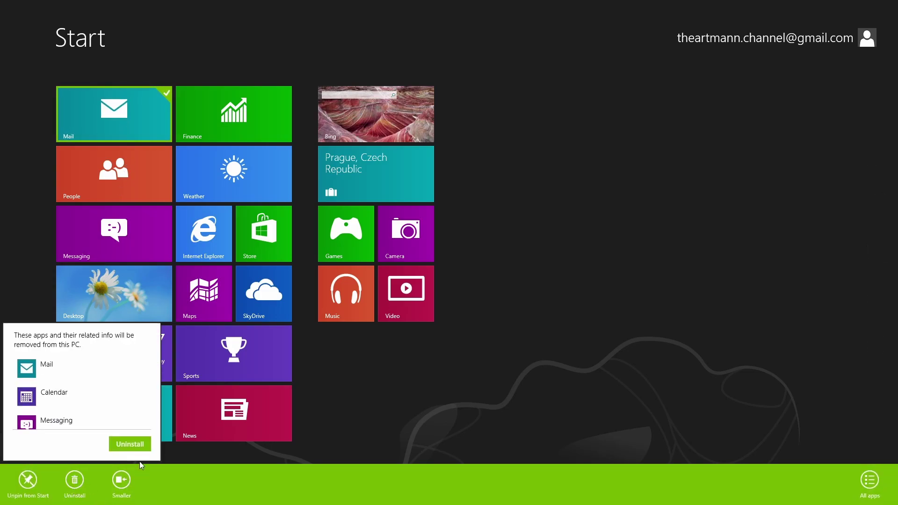
{"action": "left_click", "coordinate": [119, 444]}
{"action": "right_click", "coordinate": [108, 164]}
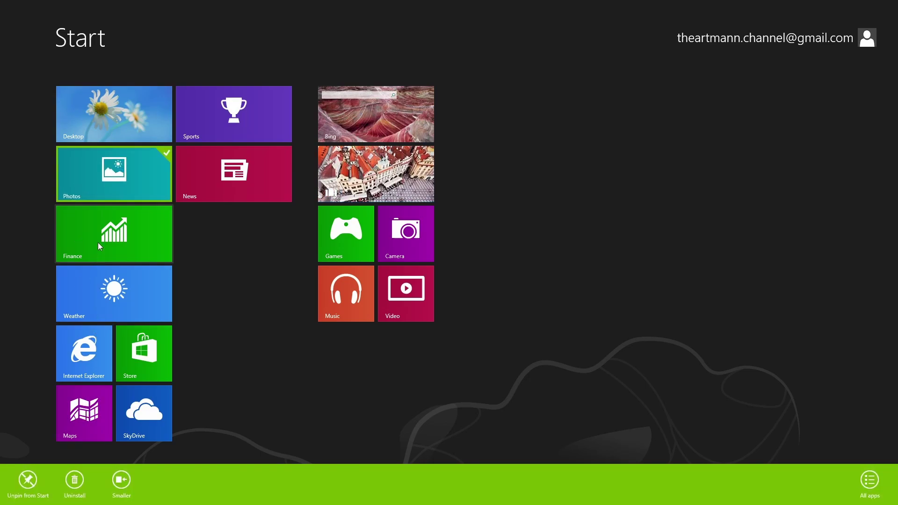
{"action": "left_click", "coordinate": [130, 444]}
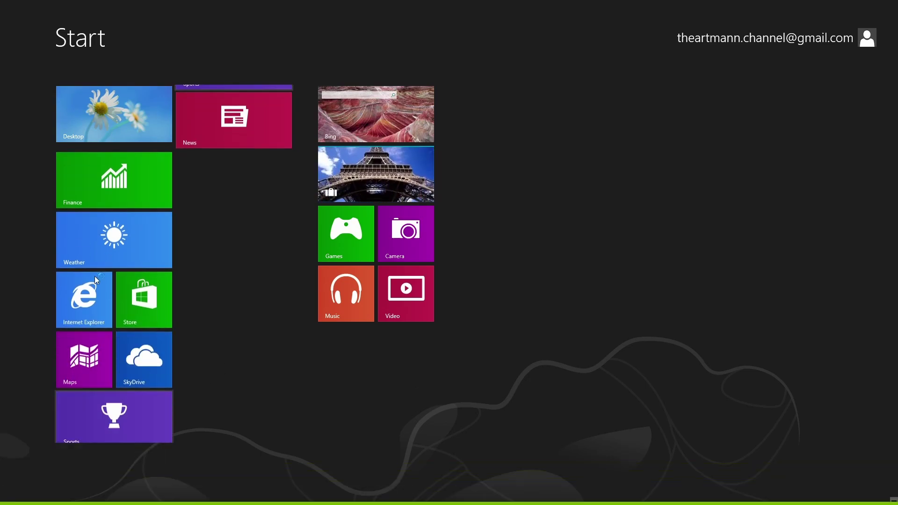
{"action": "right_click", "coordinate": [99, 175]}
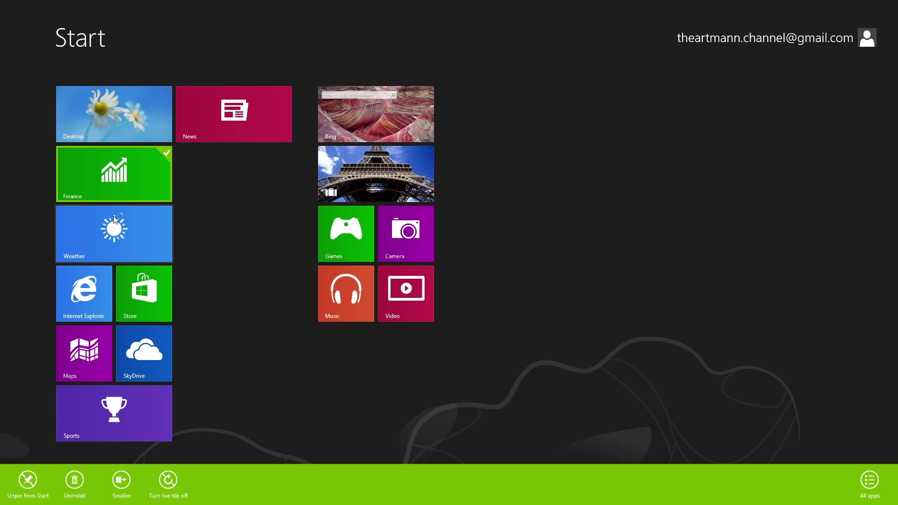
{"action": "left_click", "coordinate": [74, 480]}
{"action": "left_click", "coordinate": [143, 447]}
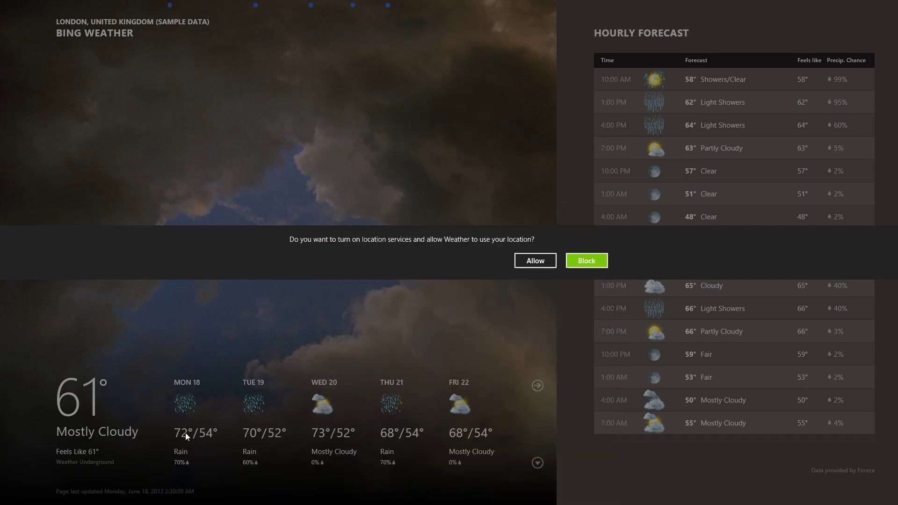
Allow Weather location access, dismiss the not-detected notice, cancel city entry and switch away
{"action": "left_click", "coordinate": [535, 261]}
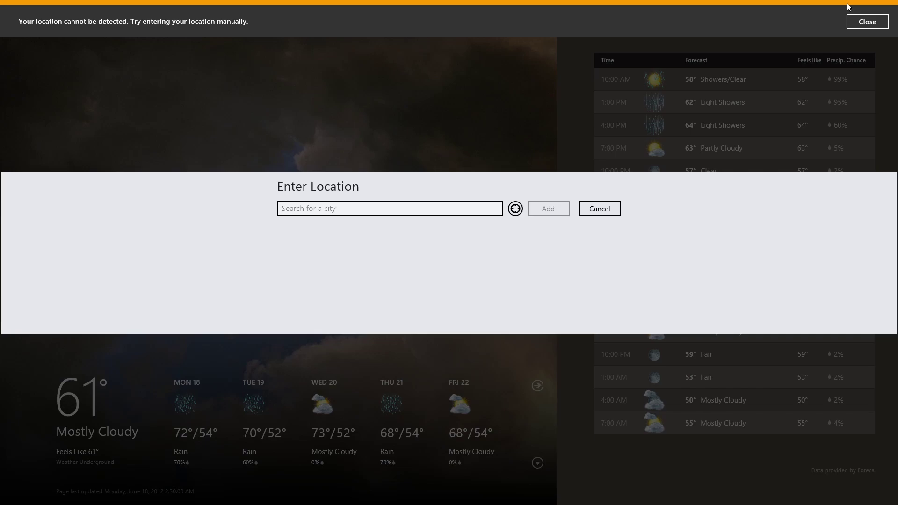
{"action": "left_click", "coordinate": [860, 21]}
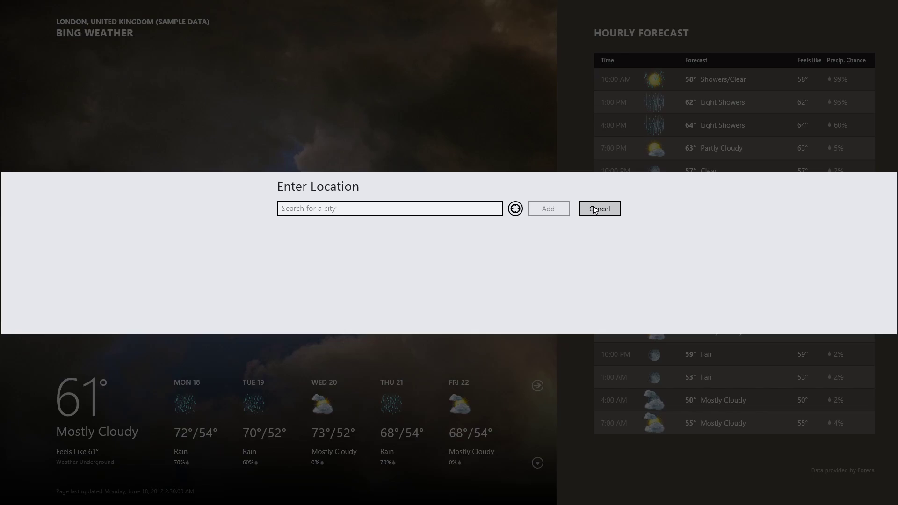
{"action": "left_click", "coordinate": [594, 209]}
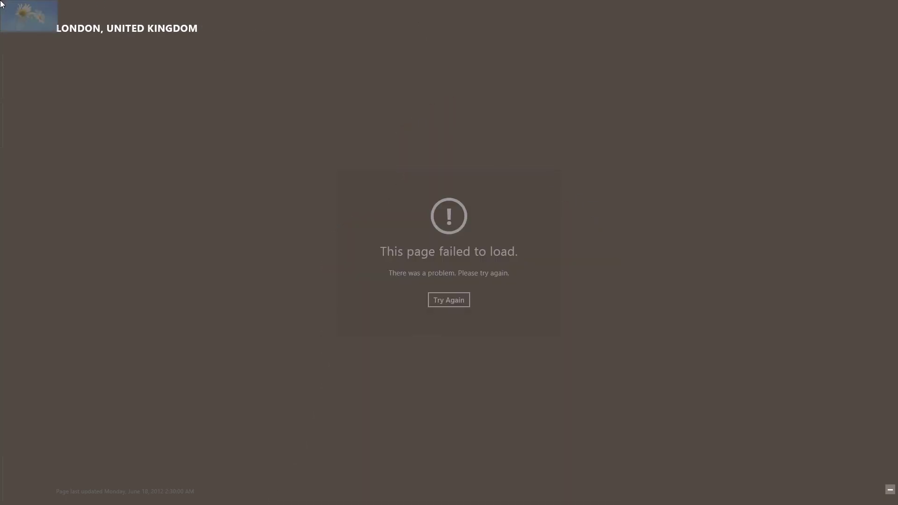
{"action": "left_click", "coordinate": [14, 14]}
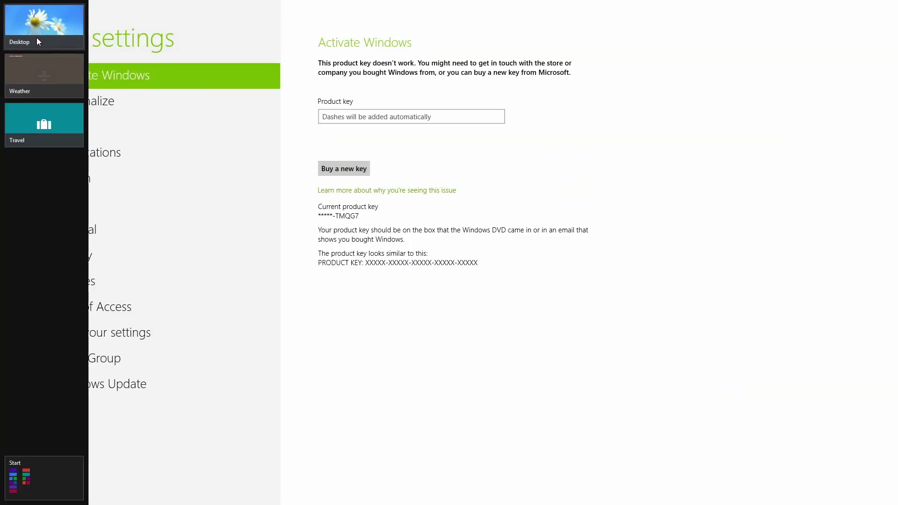
Close the Desktop, Weather and Travel thumbnails from the left app-switch bar
{"action": "right_click", "coordinate": [37, 34]}
{"action": "left_click", "coordinate": [60, 41]}
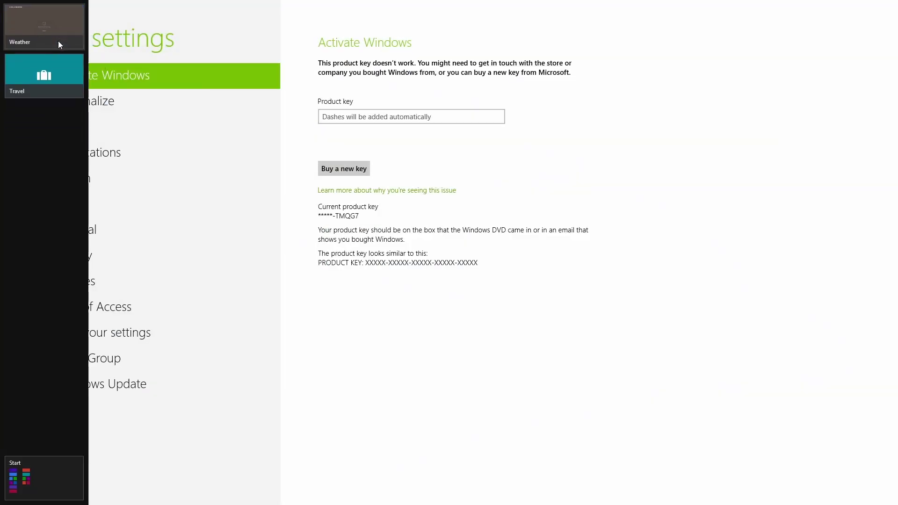
{"action": "right_click", "coordinate": [52, 32]}
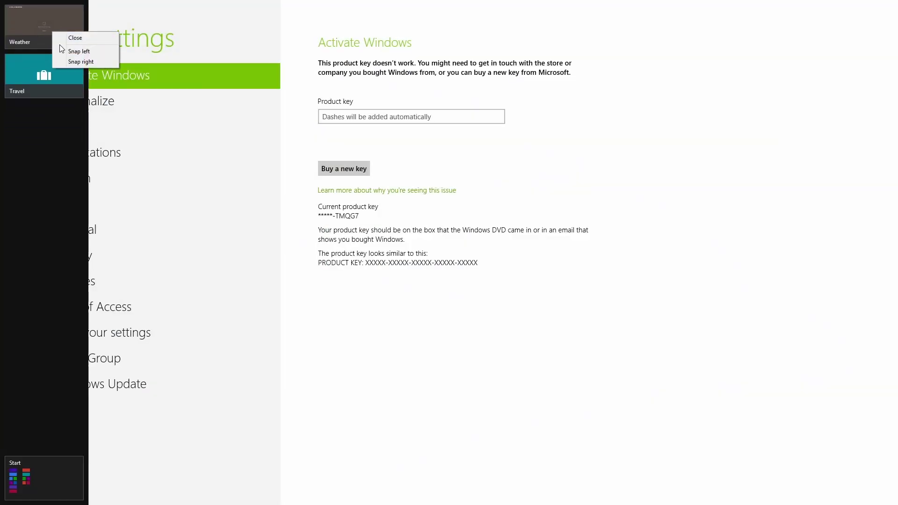
{"action": "left_click", "coordinate": [65, 39]}
{"action": "right_click", "coordinate": [50, 33]}
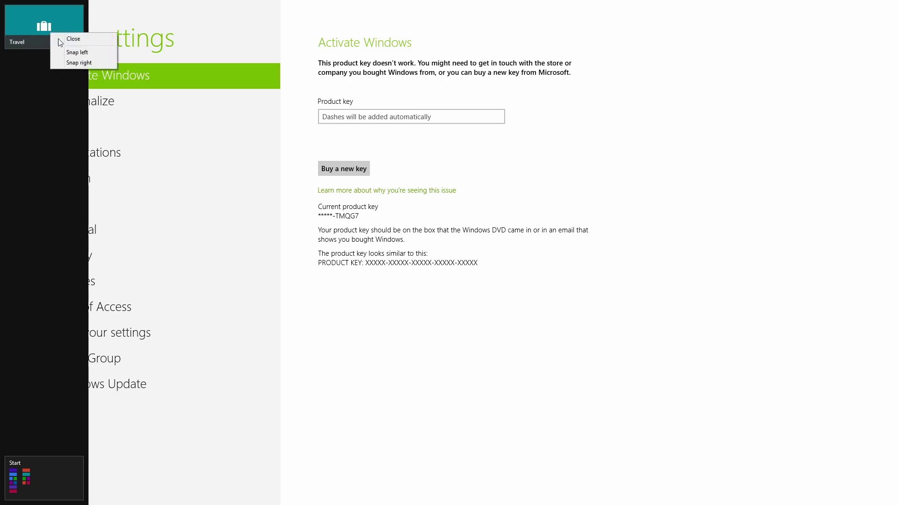
{"action": "left_click", "coordinate": [65, 39]}
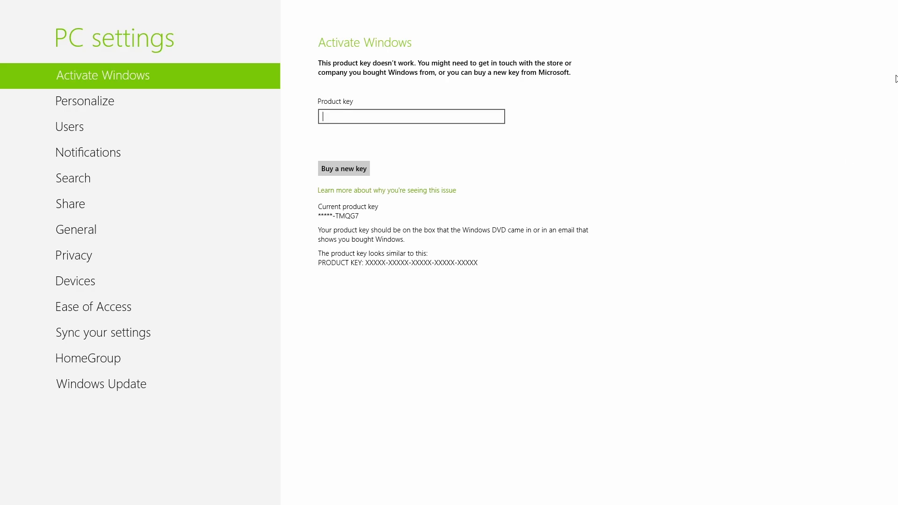
Go to the Start screen via the charms and open the Desktop tile
{"action": "mouse_move", "coordinate": [896, 4]}
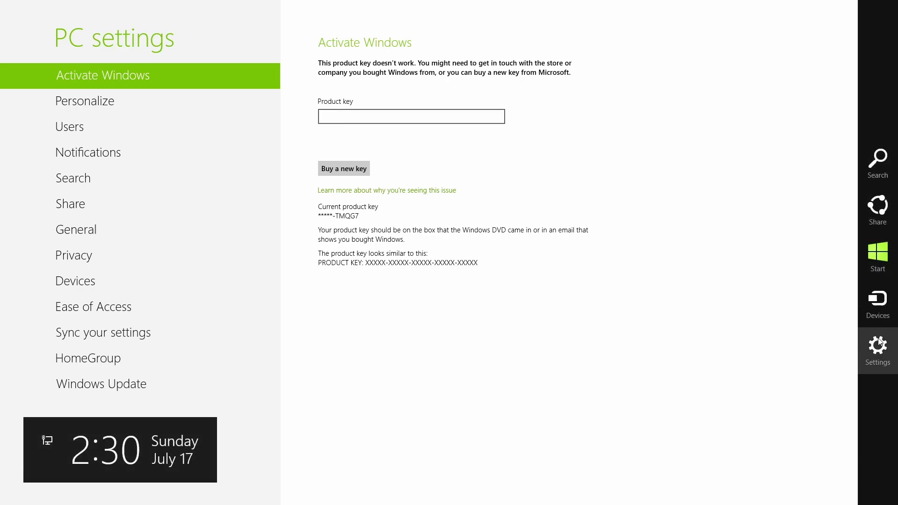
{"action": "left_click", "coordinate": [878, 253]}
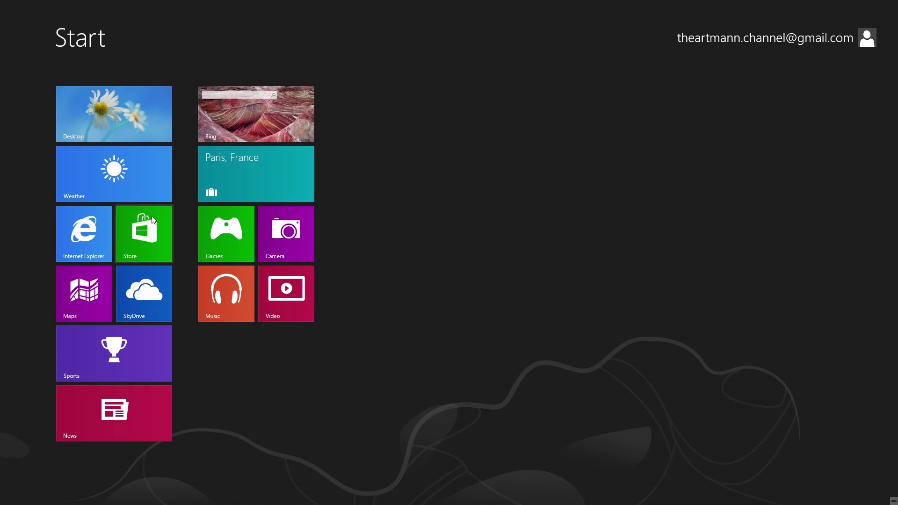
{"action": "left_click", "coordinate": [104, 110]}
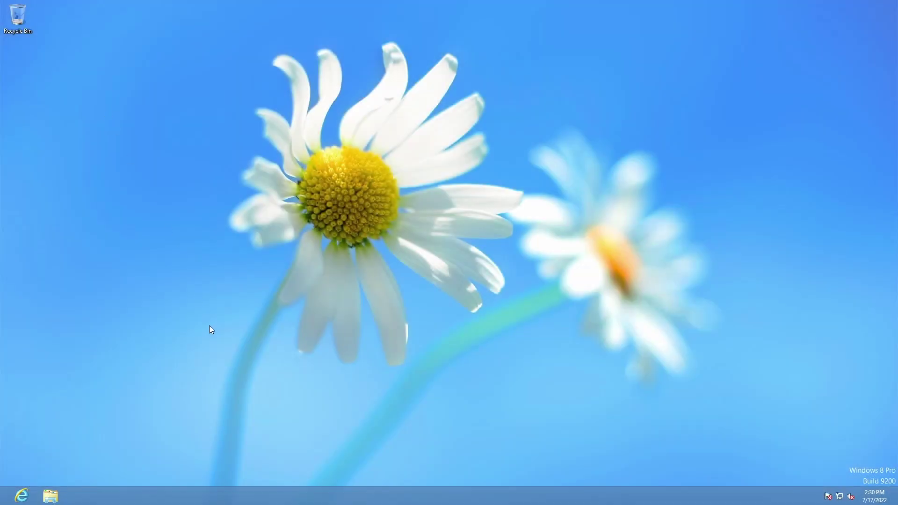
End the PC settings task in Task Manager
{"action": "right_click", "coordinate": [209, 492]}
{"action": "left_click", "coordinate": [234, 462]}
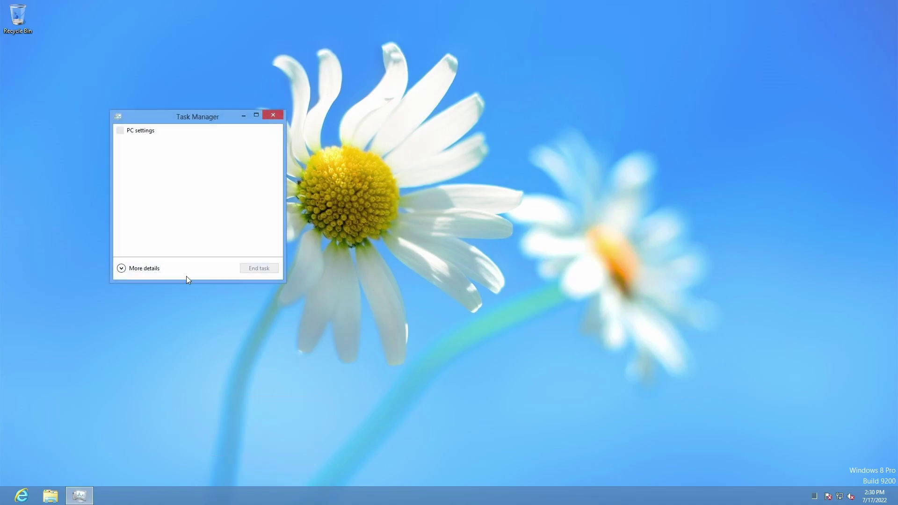
{"action": "left_click", "coordinate": [152, 133]}
{"action": "left_click", "coordinate": [257, 268]}
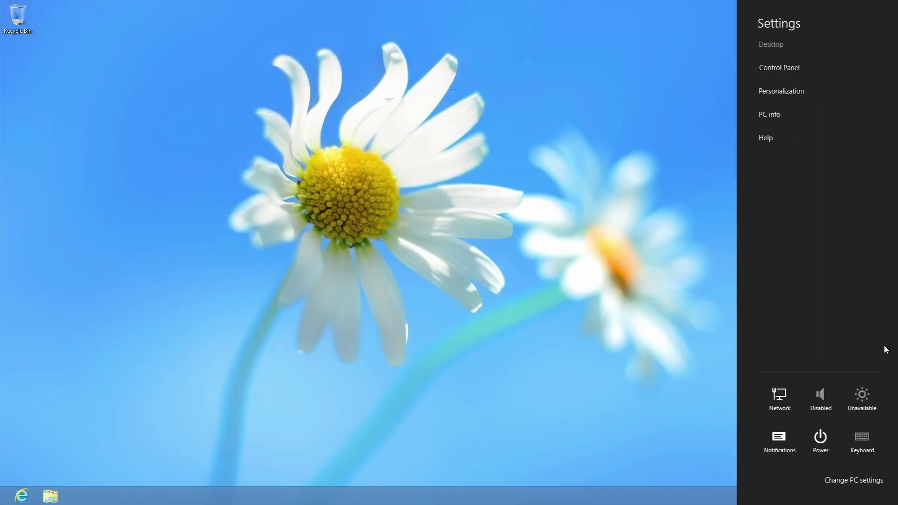
Open and close Control Panel and Personalization from the Settings charm
{"action": "left_click", "coordinate": [786, 66]}
{"action": "left_click", "coordinate": [720, 97]}
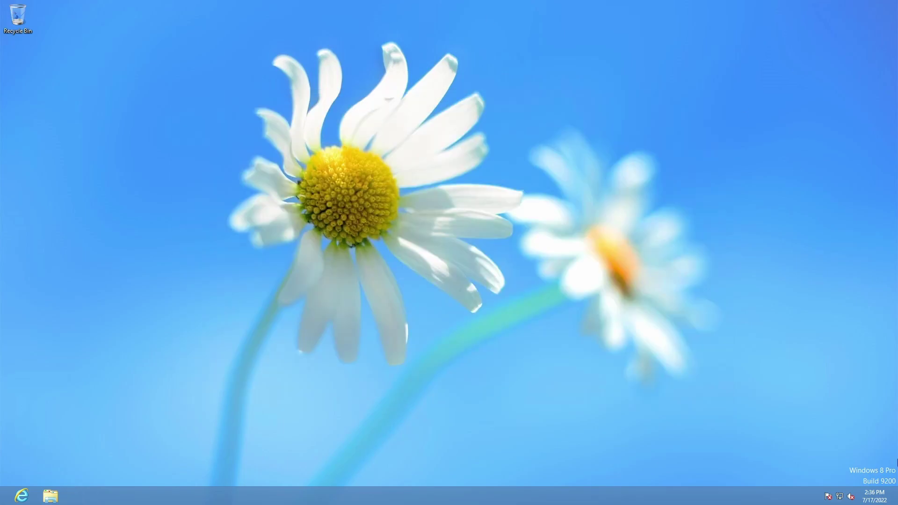
{"action": "key", "text": "super+i"}
{"action": "left_click", "coordinate": [790, 90]}
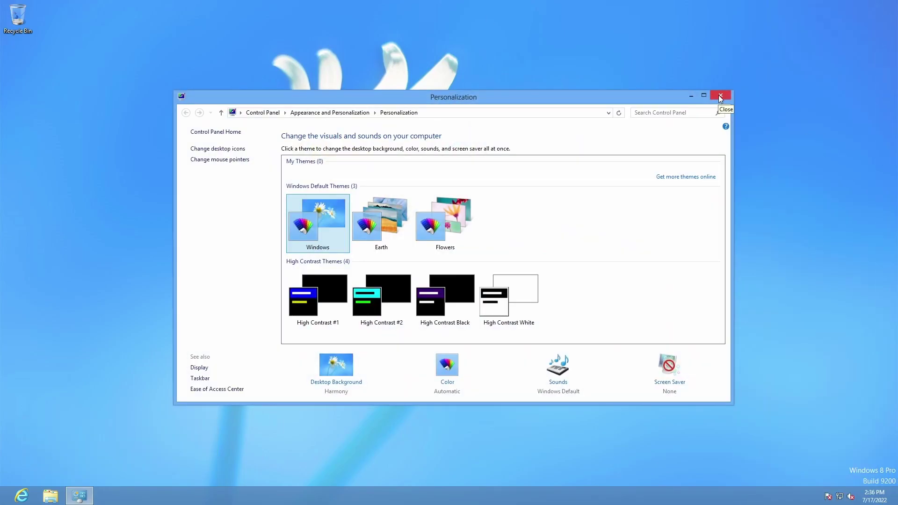
{"action": "left_click", "coordinate": [719, 95]}
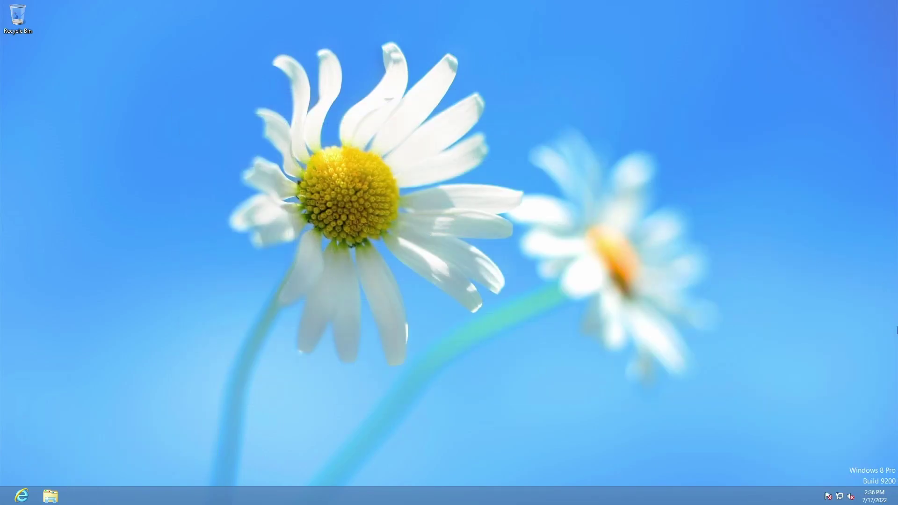
Open PC info, Device Manager and Advanced system settings, then close them all
{"action": "key", "text": "super+i"}
{"action": "left_click", "coordinate": [768, 115]}
{"action": "left_click", "coordinate": [211, 147]}
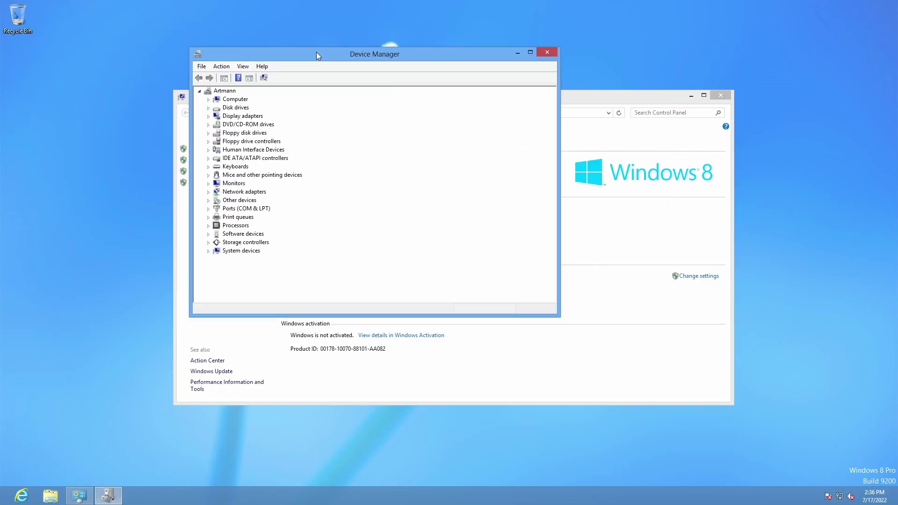
{"action": "left_click", "coordinate": [551, 51]}
{"action": "left_click", "coordinate": [196, 183]}
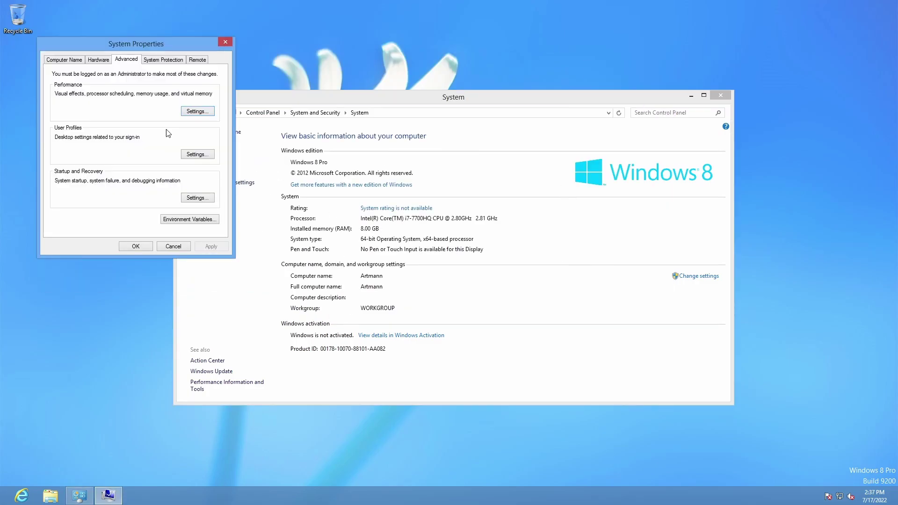
{"action": "key", "text": "Escape"}
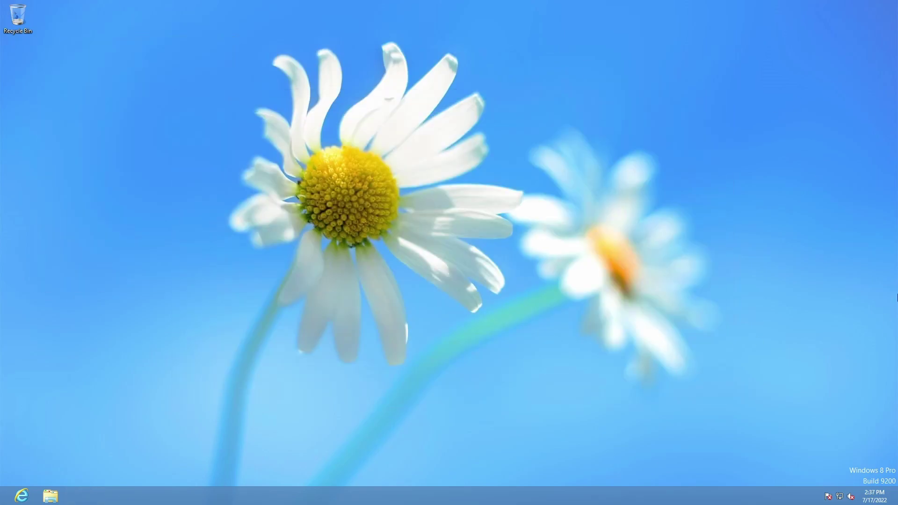
{"action": "mouse_move", "coordinate": [896, 318]}
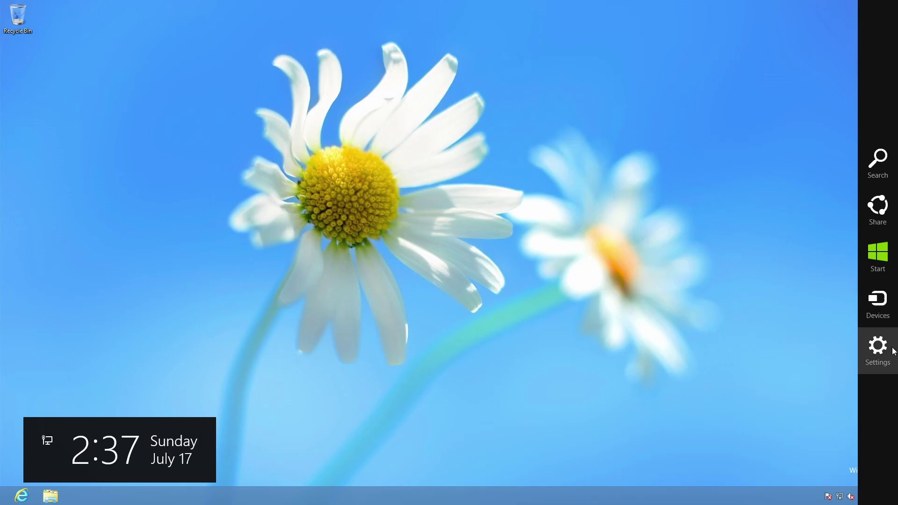
{"action": "left_click", "coordinate": [877, 163]}
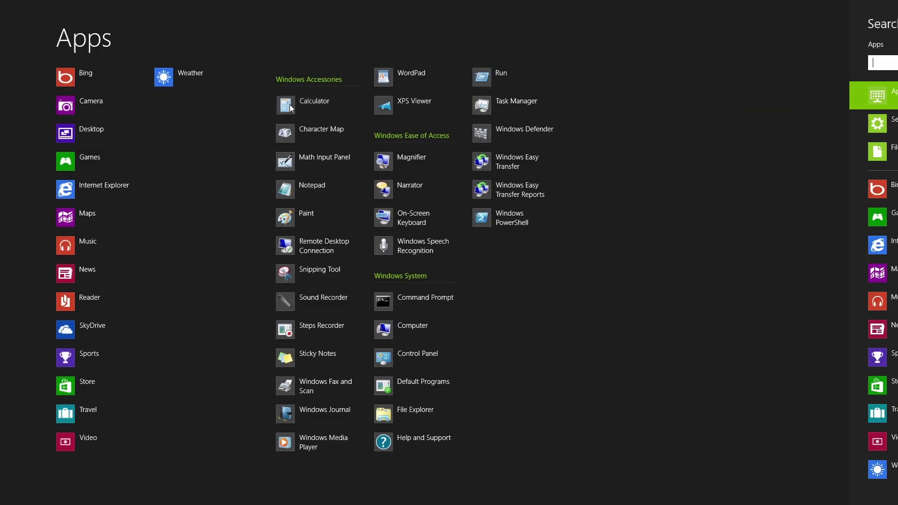
{"action": "left_click", "coordinate": [290, 105]}
{"action": "left_click", "coordinate": [155, 61]}
{"action": "left_click", "coordinate": [877, 161]}
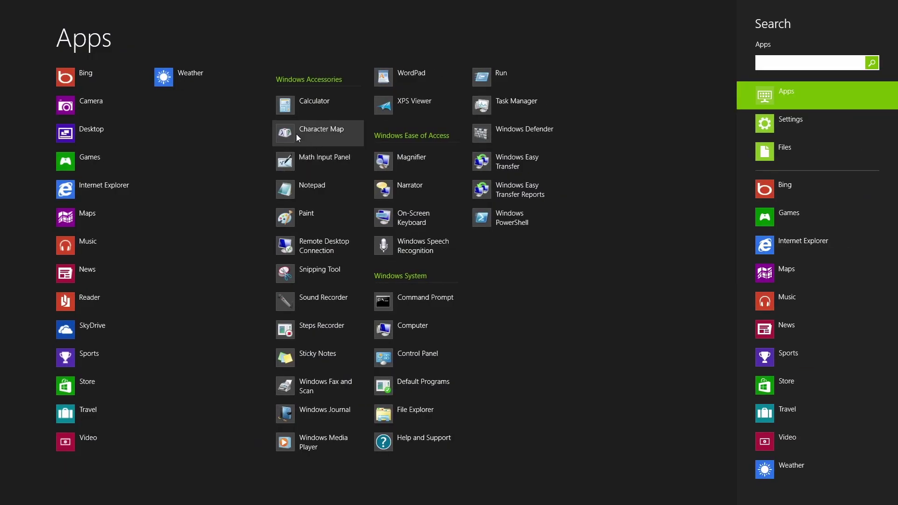
{"action": "left_click", "coordinate": [296, 134]}
{"action": "key", "text": "alt+F4"}
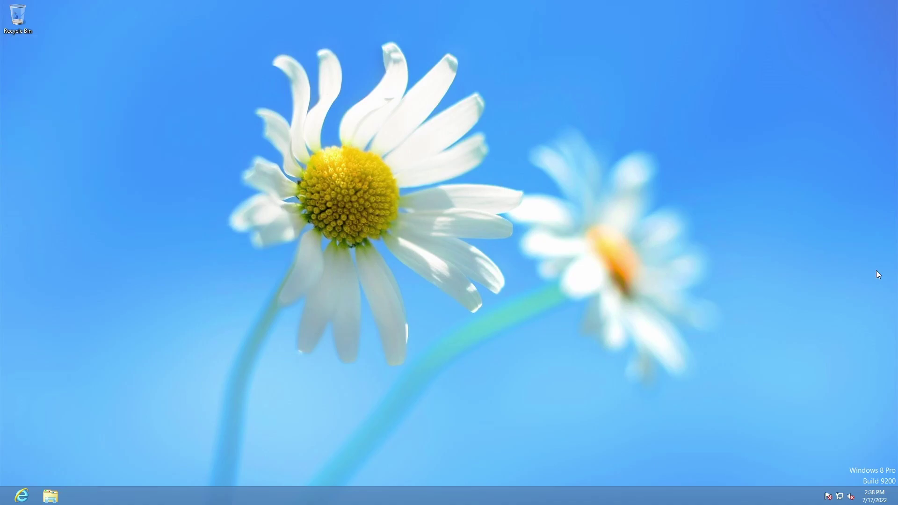
{"action": "mouse_move", "coordinate": [896, 14]}
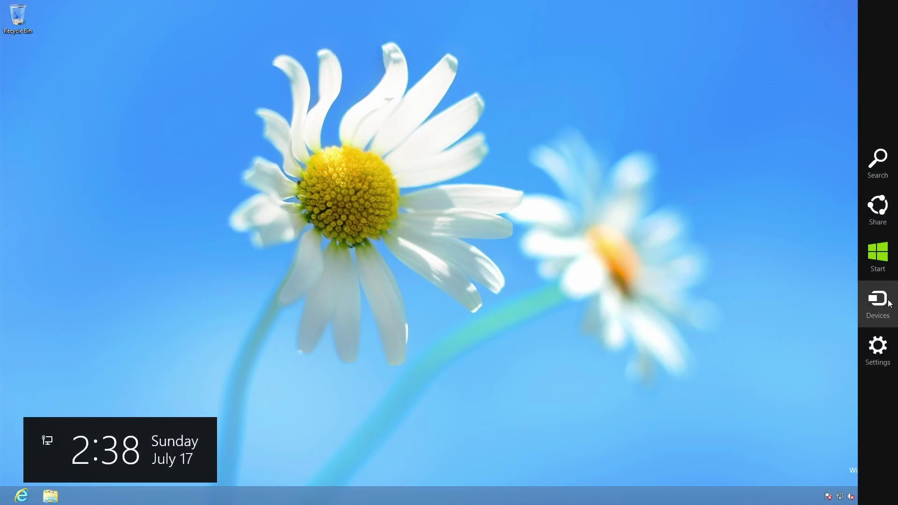
{"action": "left_click", "coordinate": [877, 161]}
{"action": "left_click", "coordinate": [325, 158]}
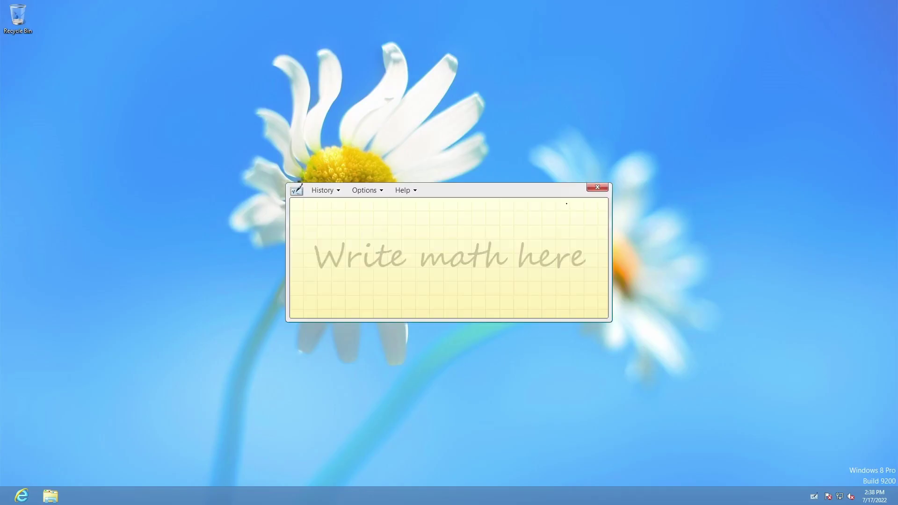
{"action": "left_click_drag", "start_coordinate": [405, 218], "coordinate": [380, 283]}
{"action": "left_click_drag", "start_coordinate": [388, 249], "coordinate": [442, 274]}
{"action": "left_click_drag", "start_coordinate": [451, 220], "coordinate": [422, 302]}
{"action": "left_click_drag", "start_coordinate": [492, 230], "coordinate": [483, 239]}
{"action": "left_click_drag", "start_coordinate": [321, 352], "coordinate": [363, 318]}
{"action": "key", "text": "alt+F4"}
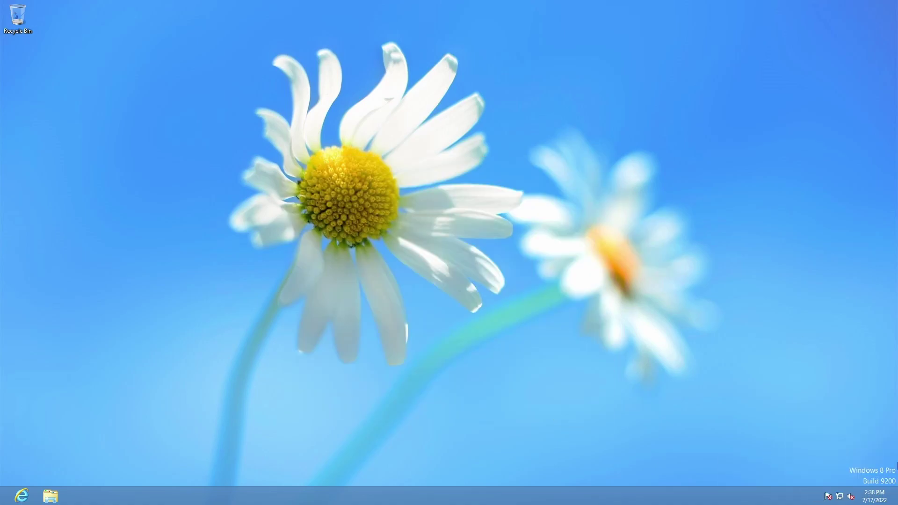
Open PC settings from the Settings charm
{"action": "mouse_move", "coordinate": [896, 501]}
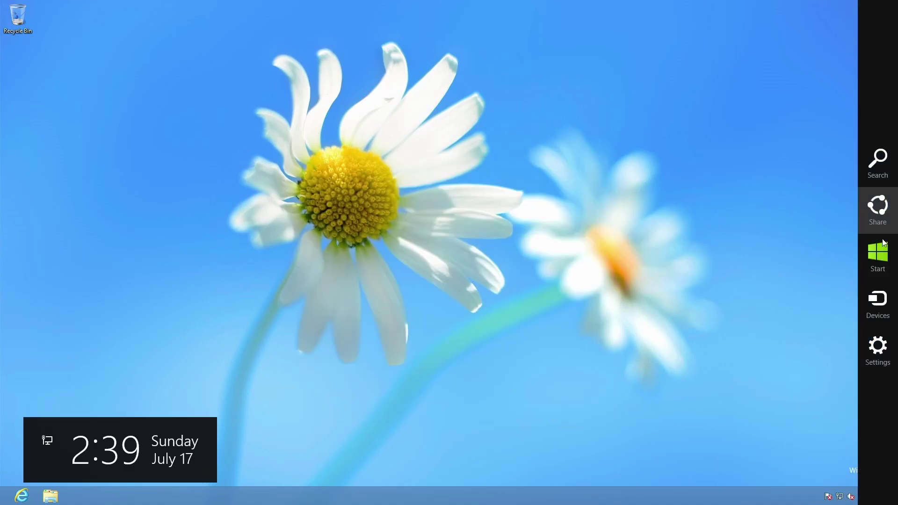
{"action": "left_click", "coordinate": [876, 346]}
{"action": "left_click", "coordinate": [847, 483]}
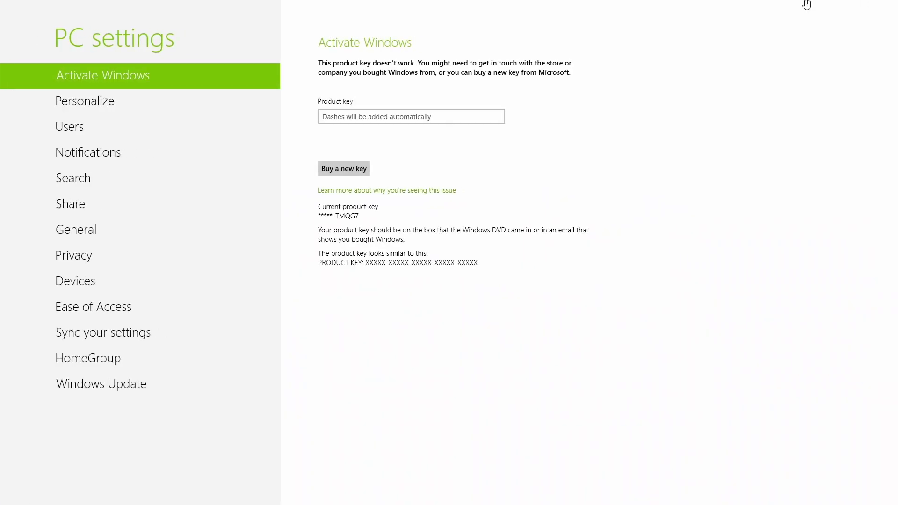
Switch between the desktop and PC settings using the top-left switcher
{"action": "mouse_move", "coordinate": [896, 2]}
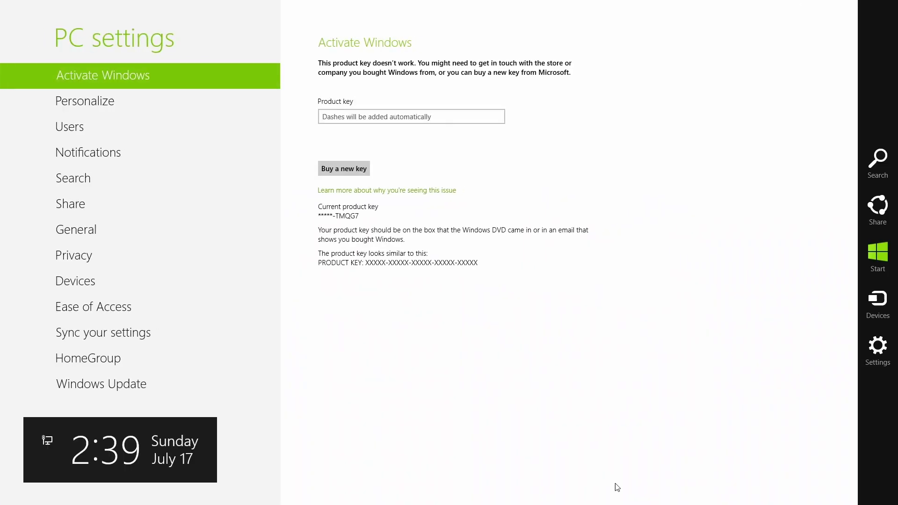
{"action": "left_click", "coordinate": [29, 29]}
{"action": "left_click", "coordinate": [2, 5]}
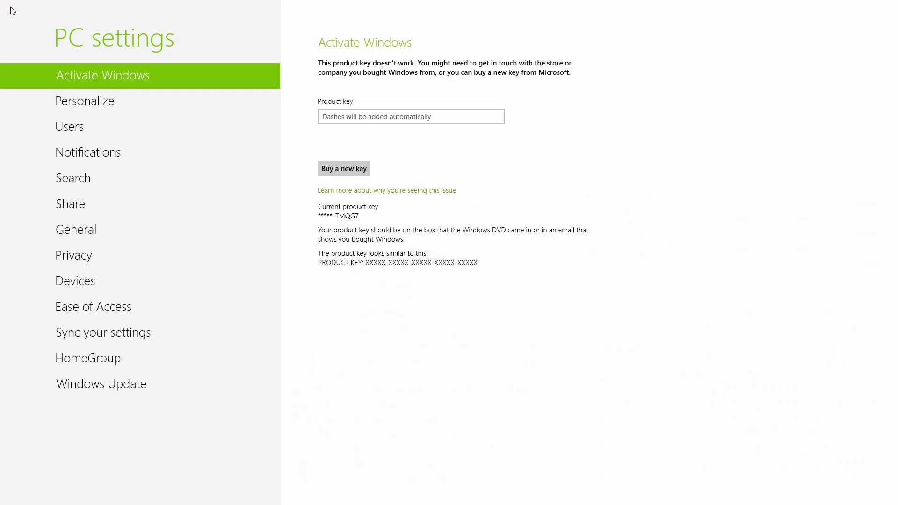
{"action": "left_click", "coordinate": [2, 5]}
Snap PC settings to the left, resize it, then drag it off to close
{"action": "right_click", "coordinate": [2, 5]}
{"action": "left_click", "coordinate": [34, 22]}
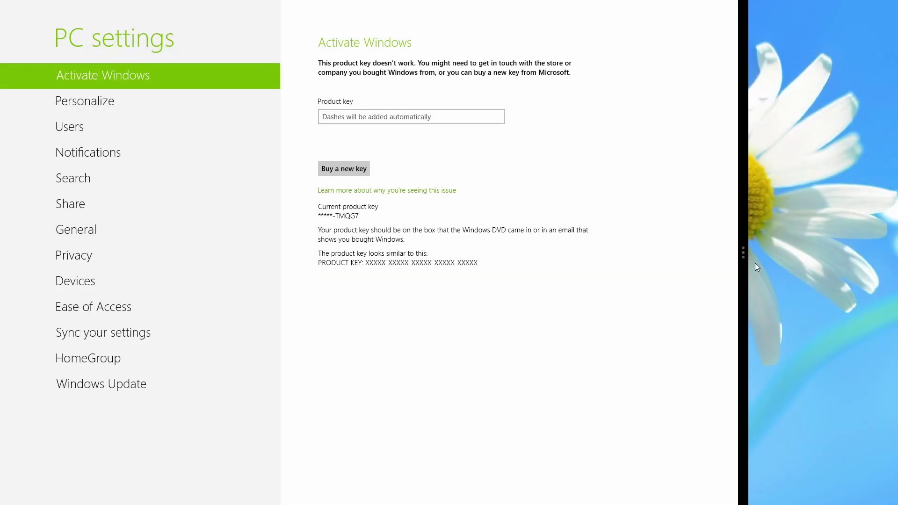
{"action": "left_click_drag", "start_coordinate": [743, 256], "coordinate": [526, 242]}
{"action": "left_click_drag", "start_coordinate": [743, 252], "coordinate": [4, 239]}
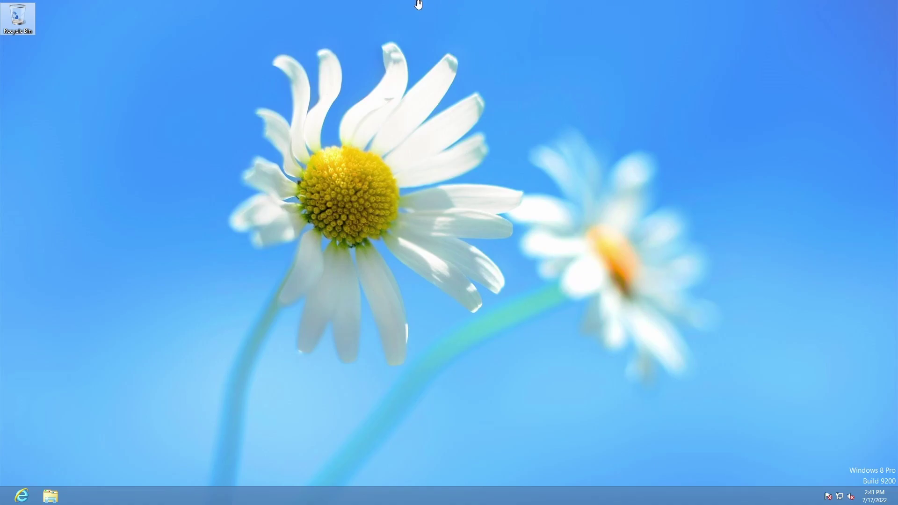
Drag the desktop from the top edge to the bottom to return to Start
{"action": "left_click_drag", "start_coordinate": [463, 1], "coordinate": [456, 467]}
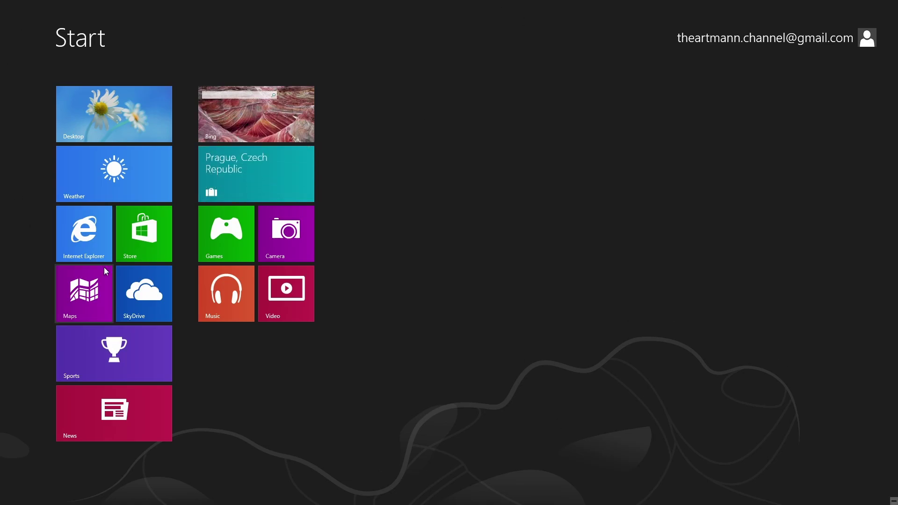
Show the Start app bar and toggle semantic zoom out and back in
{"action": "right_click", "coordinate": [647, 335]}
{"action": "key", "text": "ctrl+minus"}
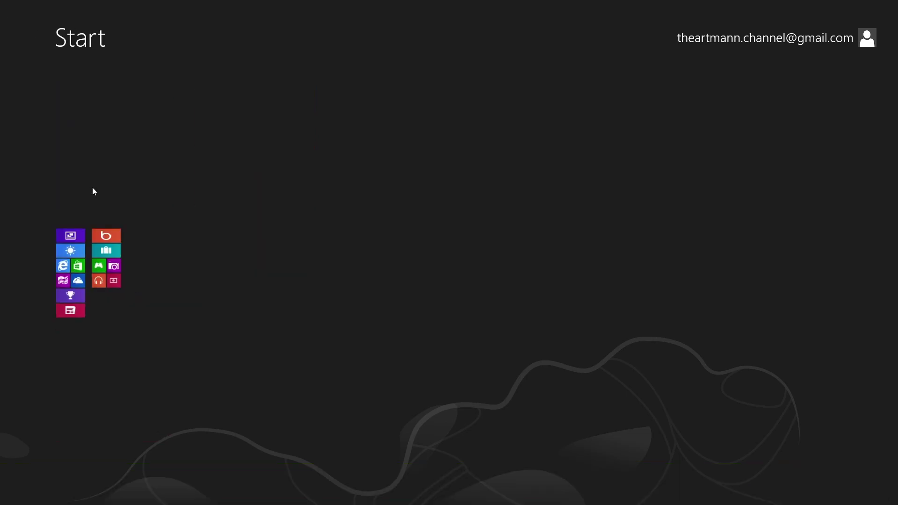
{"action": "key", "text": "ctrl+plus"}
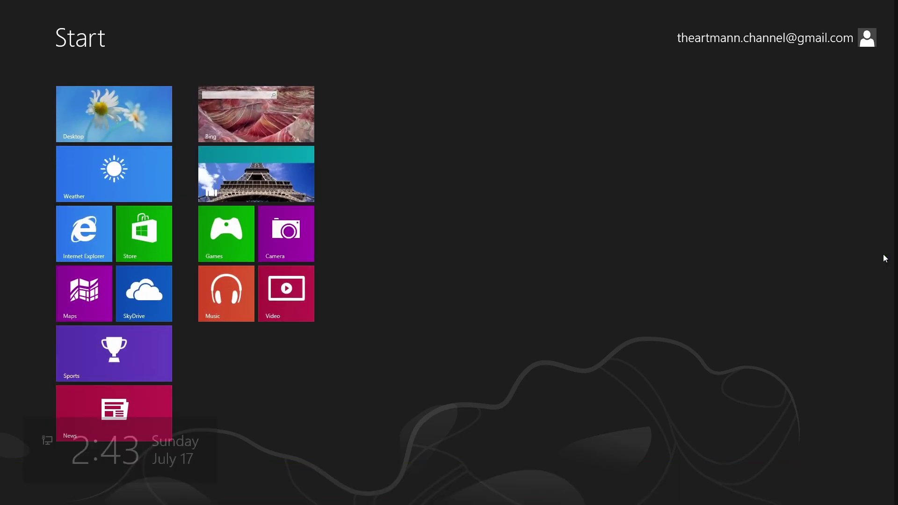
{"action": "key", "text": "ctrl+minus"}
{"action": "key", "text": "ctrl+plus"}
Toggle semantic zoom again, then open Win+Q search listing all apps
{"action": "key", "text": "ctrl+minus"}
{"action": "key", "text": "ctrl+plus"}
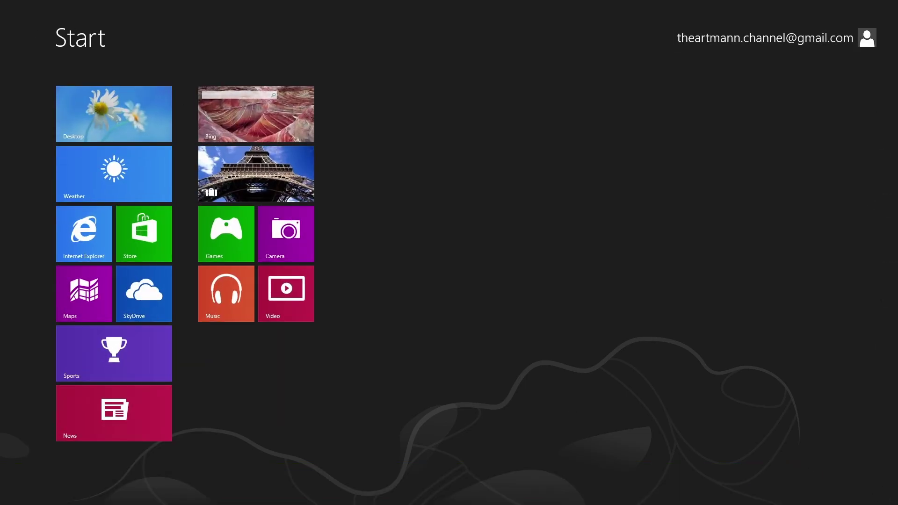
{"action": "key", "text": "ctrl+minus"}
{"action": "key", "text": "ctrl+plus"}
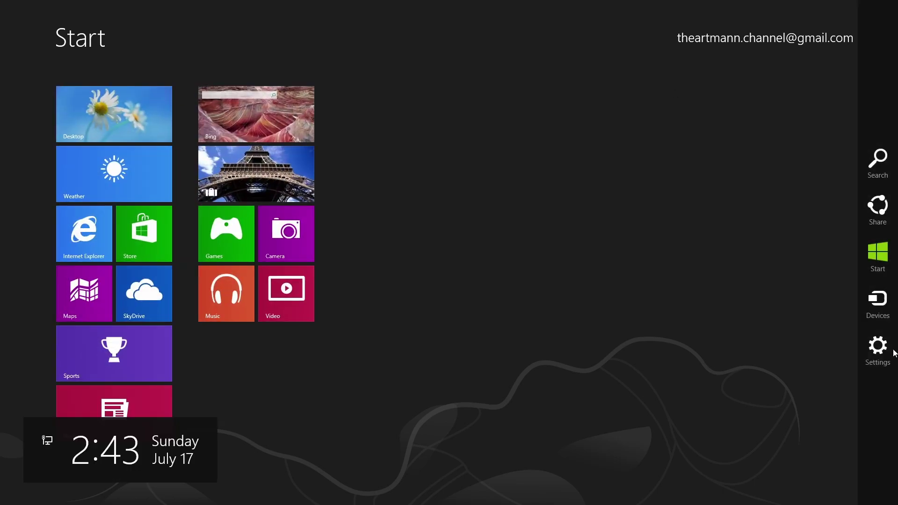
{"action": "key", "text": "super+q"}
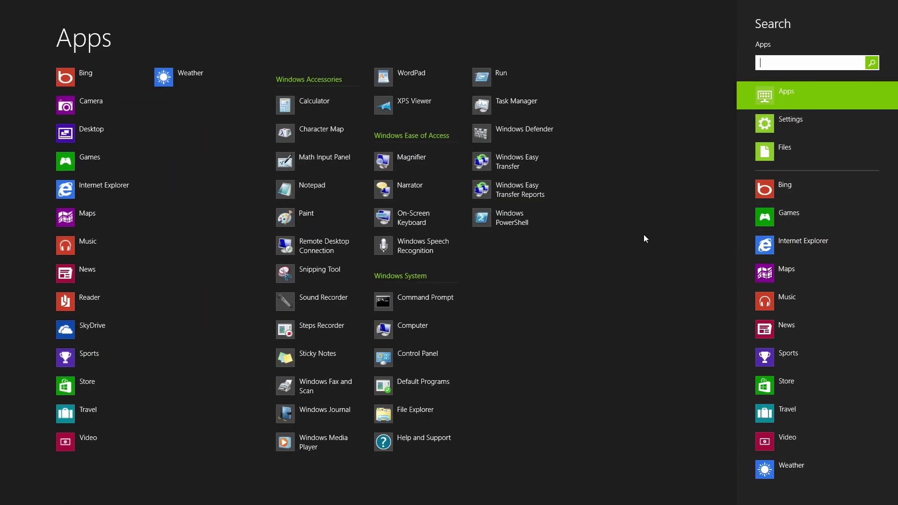